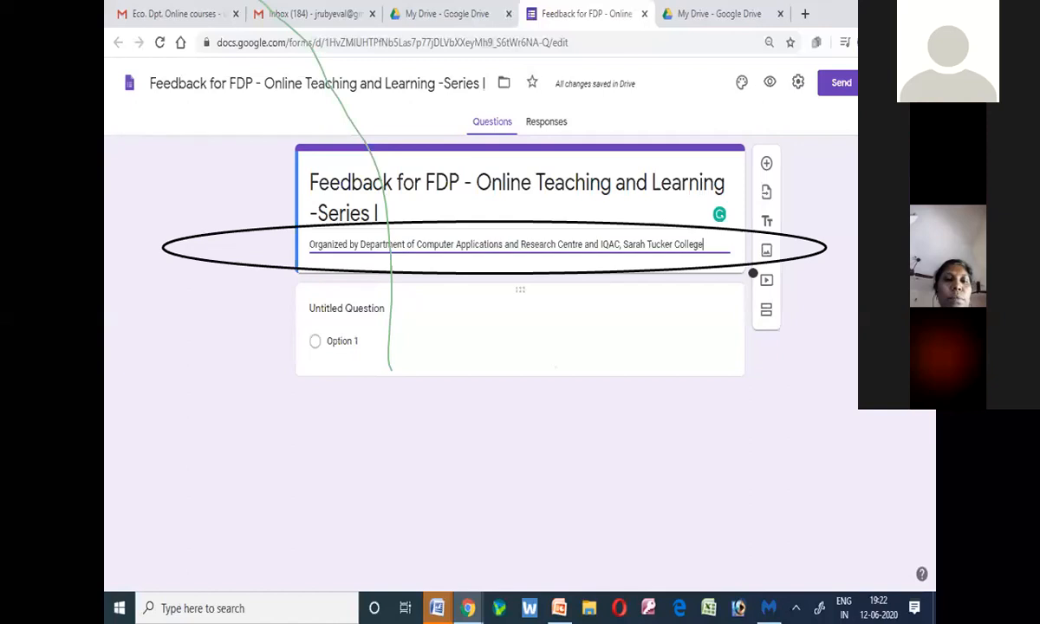
{"action": "key", "text": "Right"}
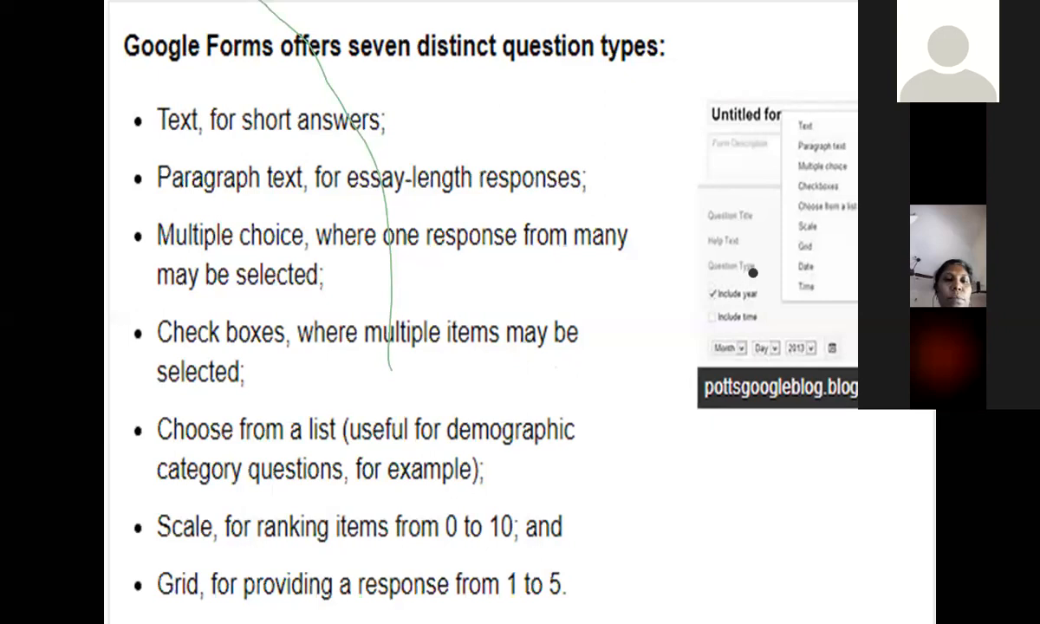
{"action": "key", "text": "Right"}
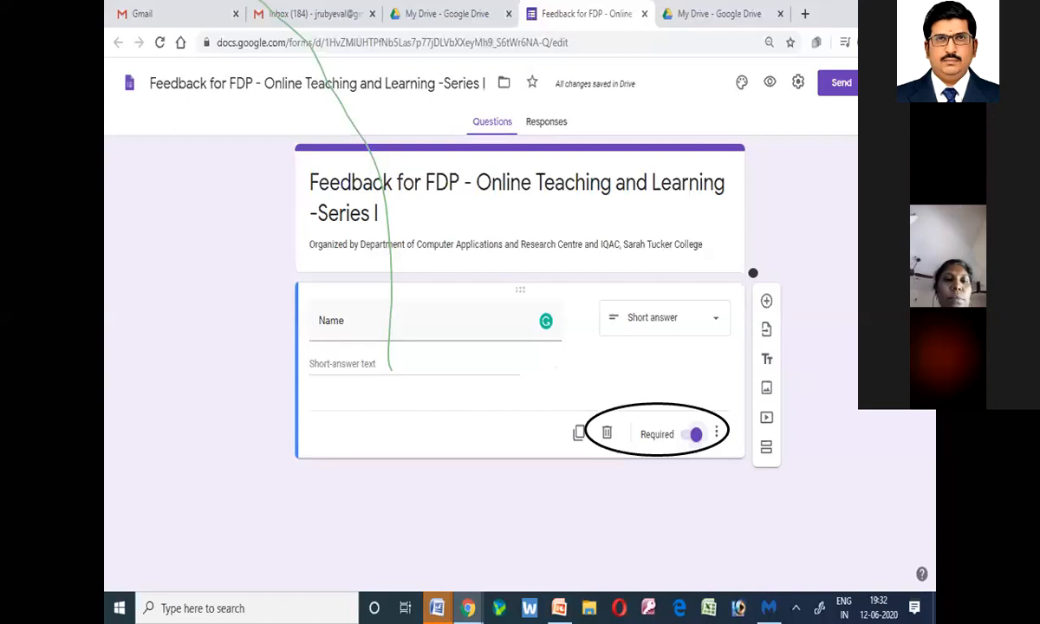
{"action": "key", "text": "Right"}
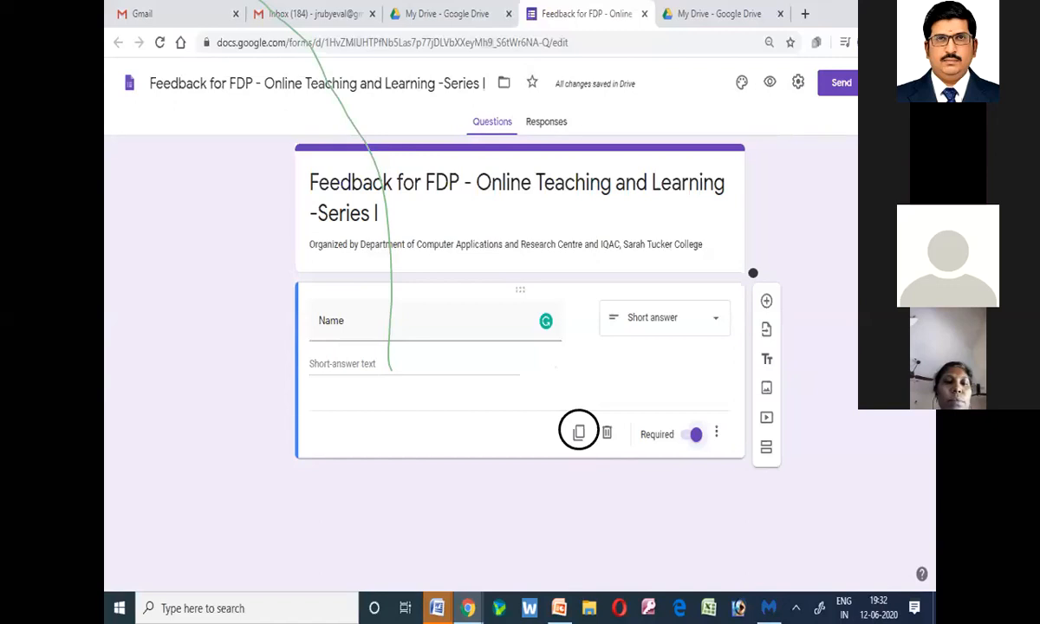
{"action": "left_click", "coordinate": [578, 431]}
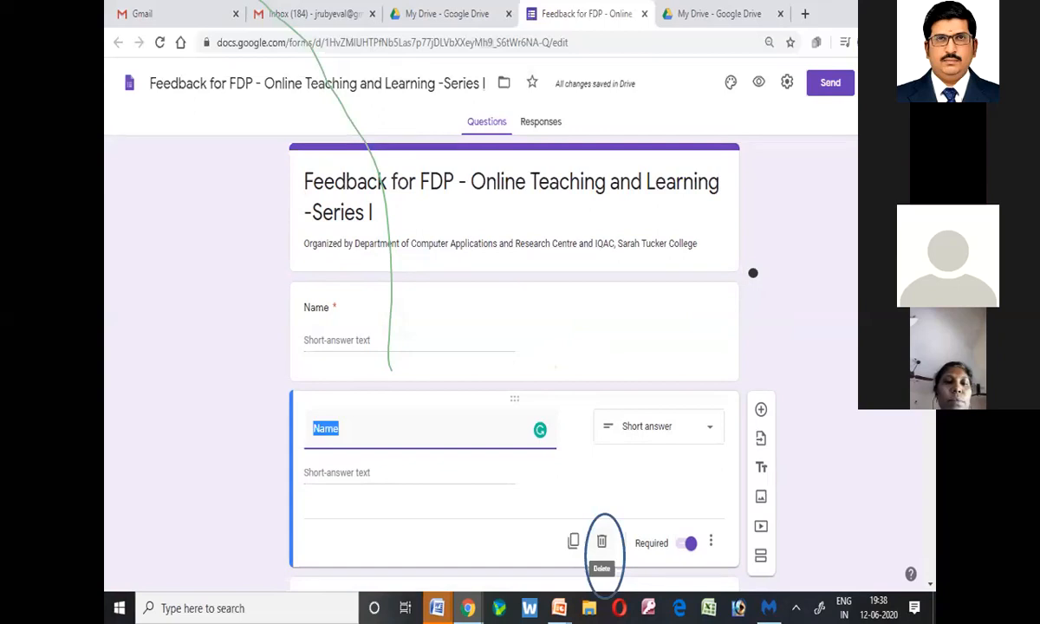
{"action": "left_click", "coordinate": [601, 540]}
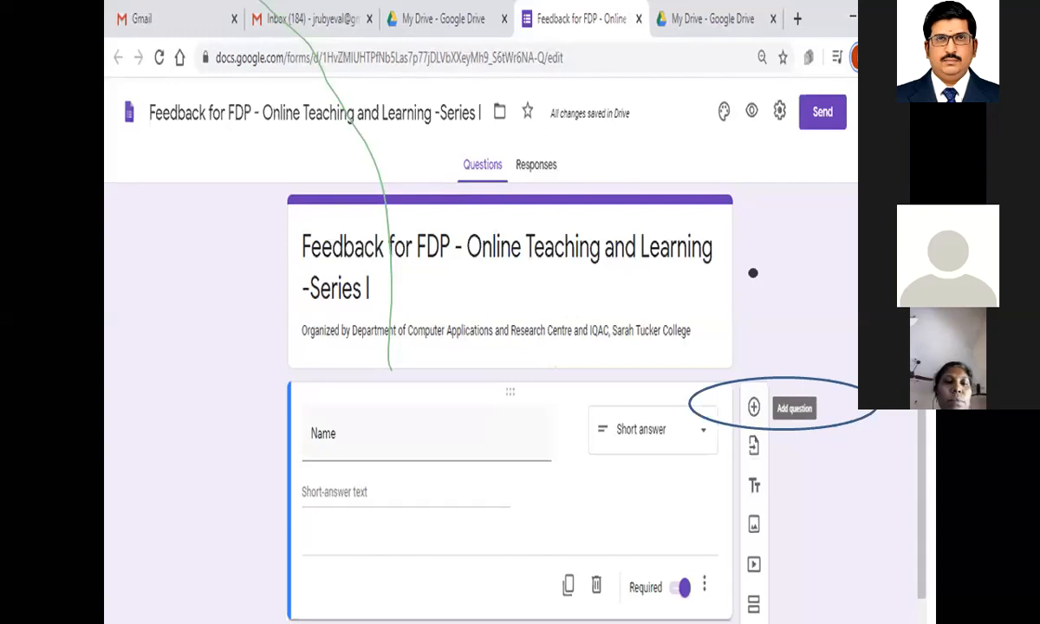
{"action": "left_click", "coordinate": [753, 406]}
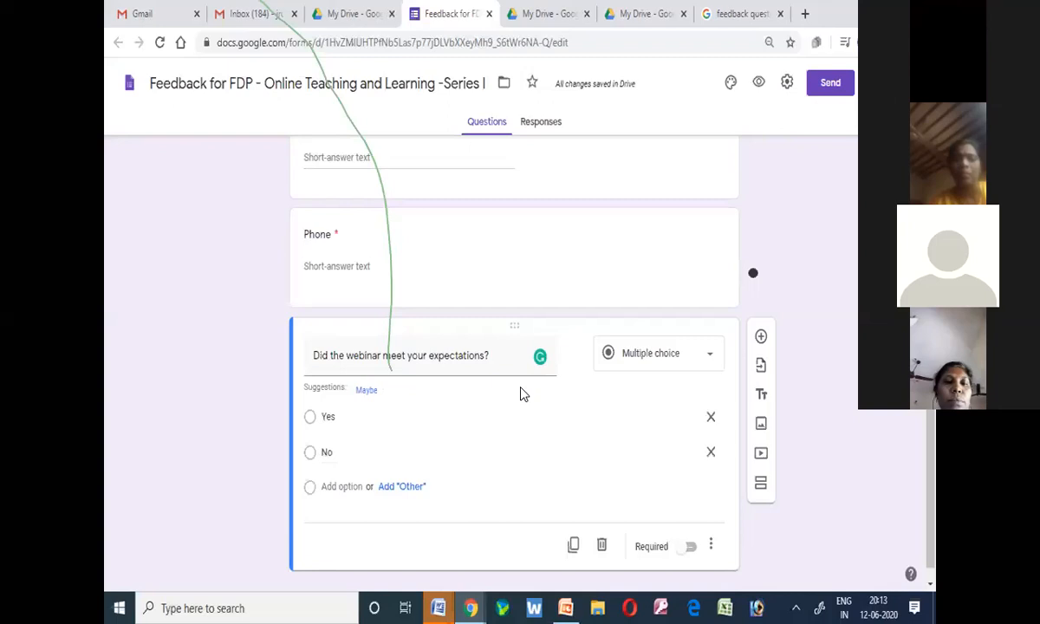
{"action": "left_click", "coordinate": [367, 390]}
{"action": "left_click", "coordinate": [688, 564]}
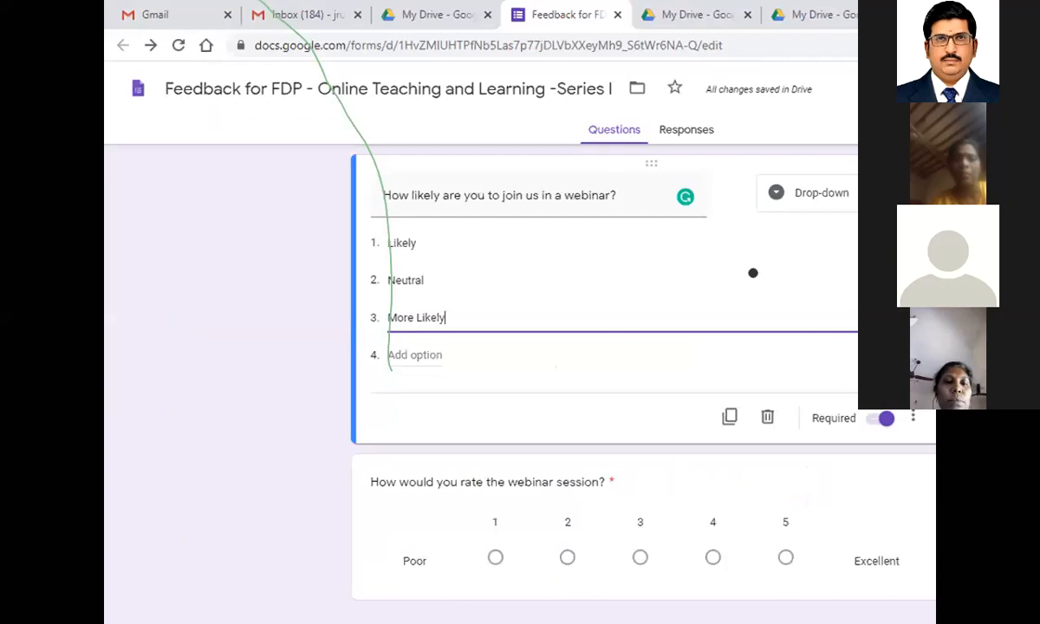
{"action": "left_click", "coordinate": [487, 482]}
{"action": "key", "text": "ctrl+plus"}
{"action": "key", "text": "ctrl+plus"}
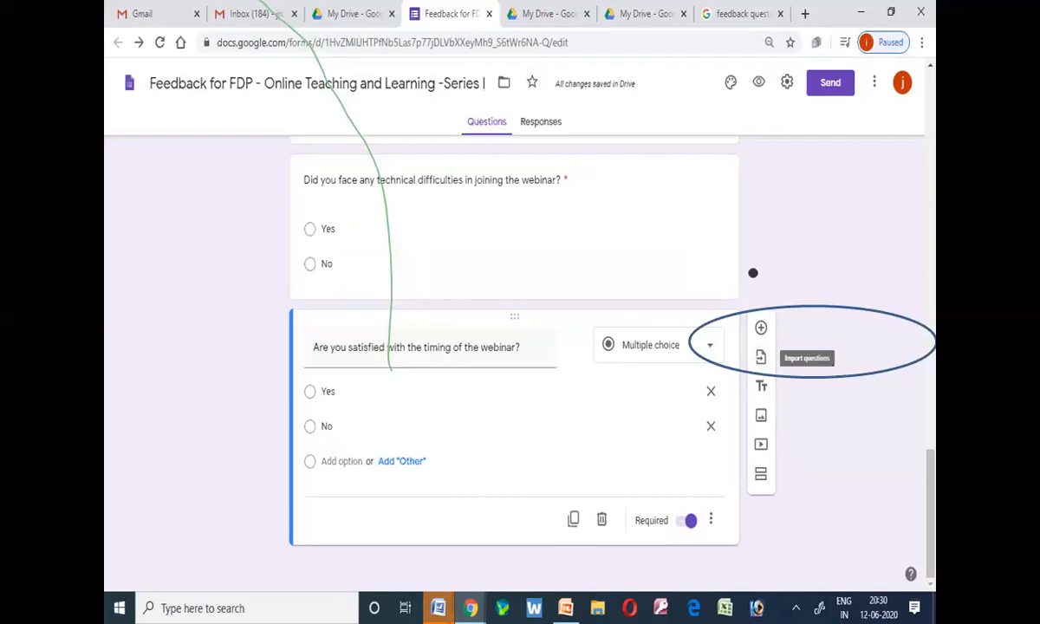
{"action": "left_click", "coordinate": [760, 357]}
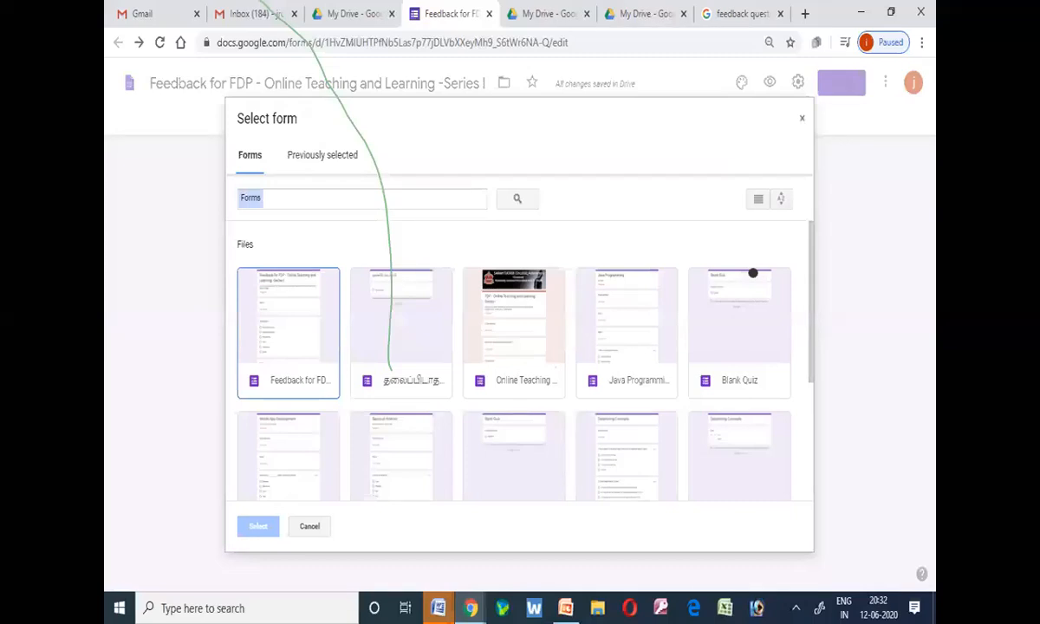
{"action": "scroll", "coordinate": [631, 333], "scroll_direction": "down", "scroll_amount": 3}
{"action": "left_click", "coordinate": [631, 334]}
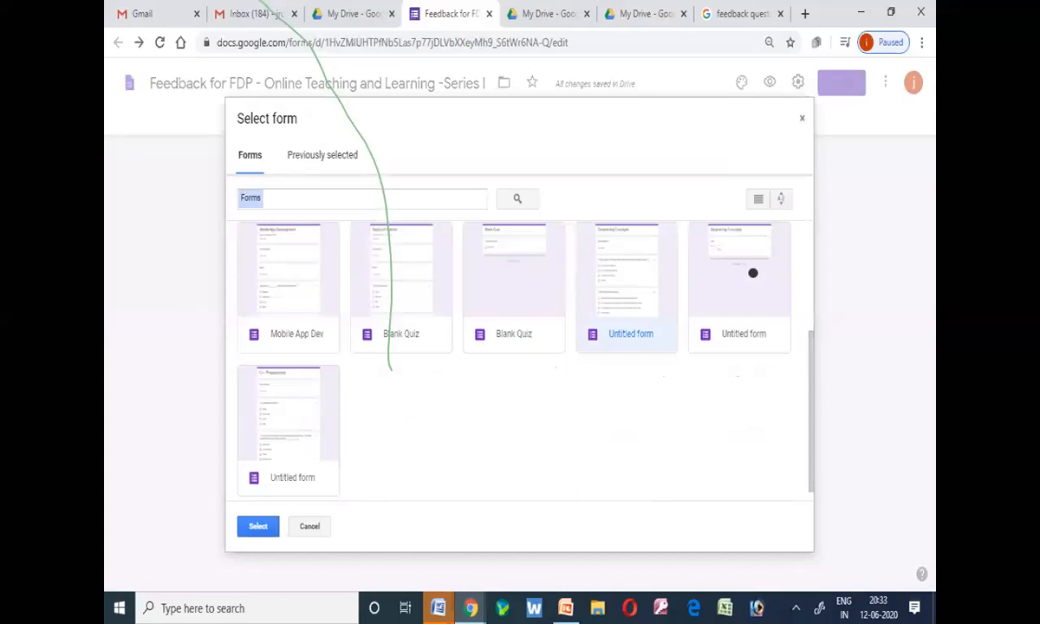
{"action": "left_click", "coordinate": [258, 526]}
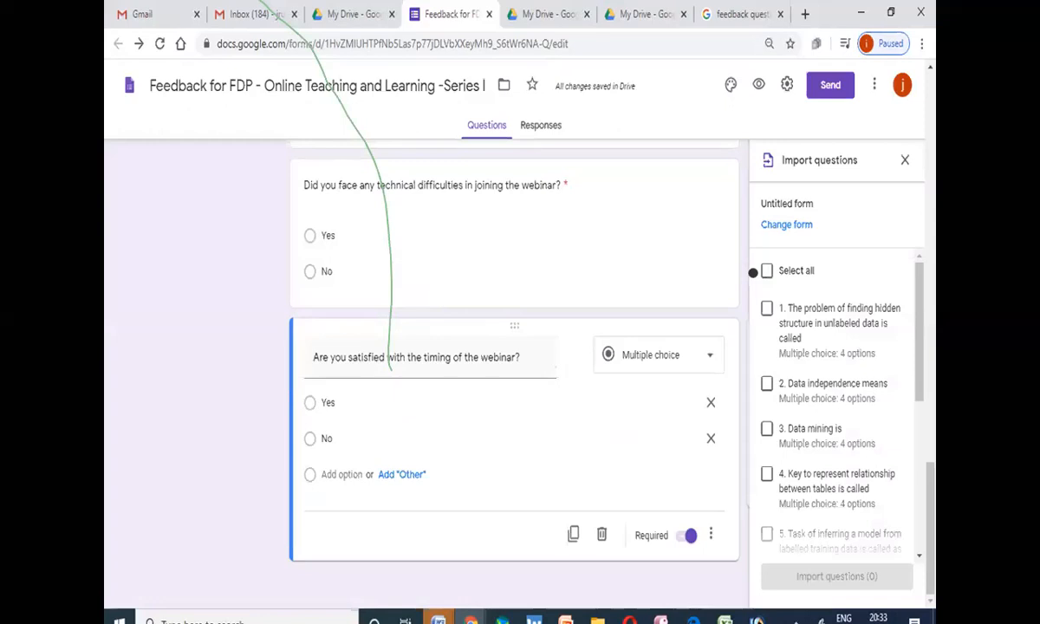
{"action": "left_click", "coordinate": [753, 272]}
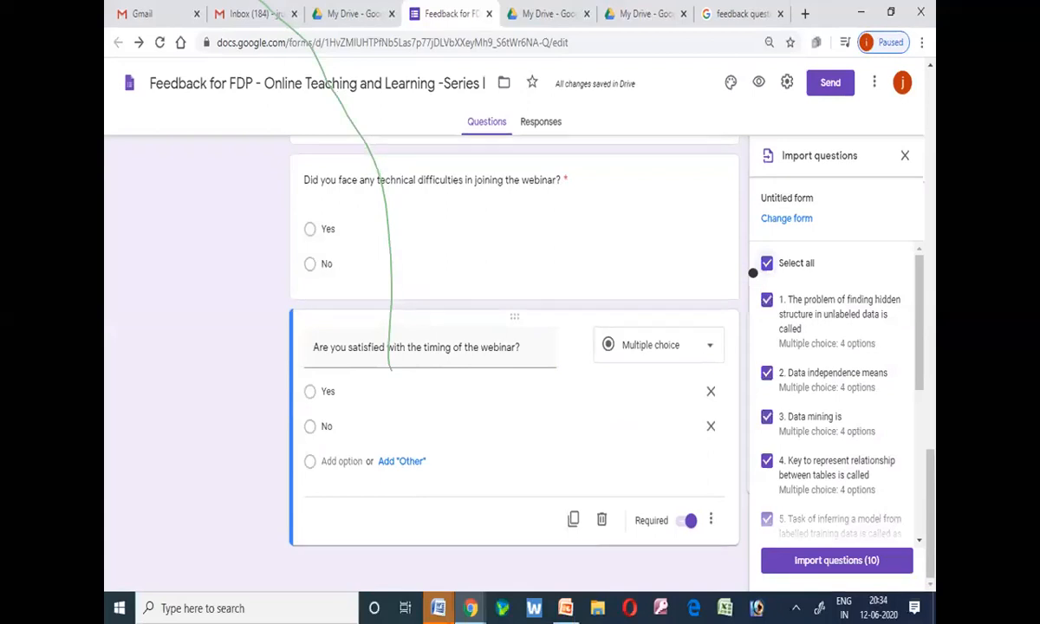
{"action": "left_click", "coordinate": [753, 272]}
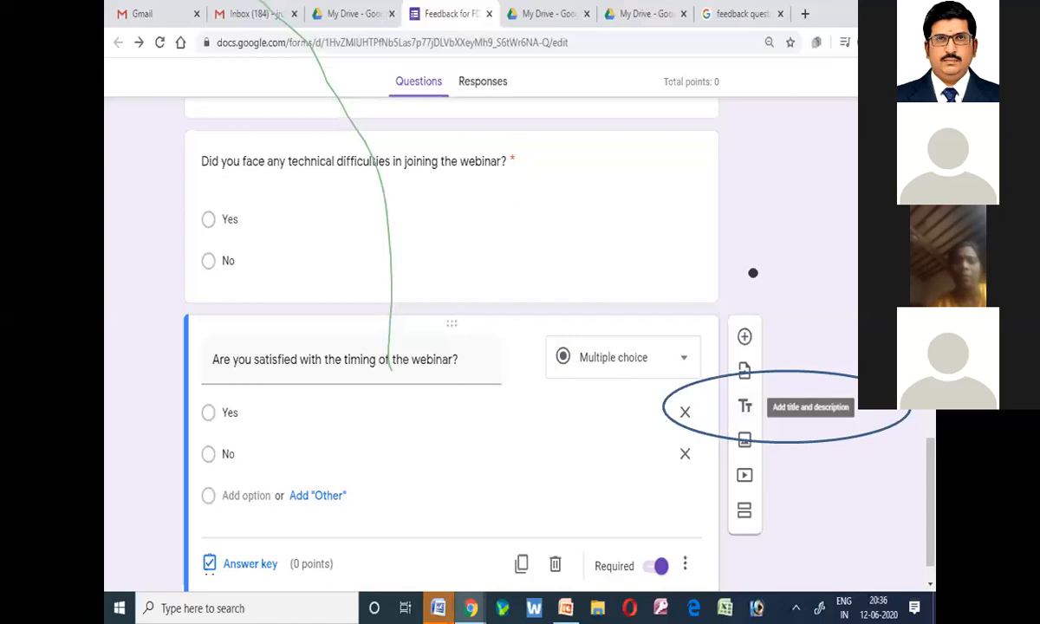
{"action": "left_click", "coordinate": [744, 405]}
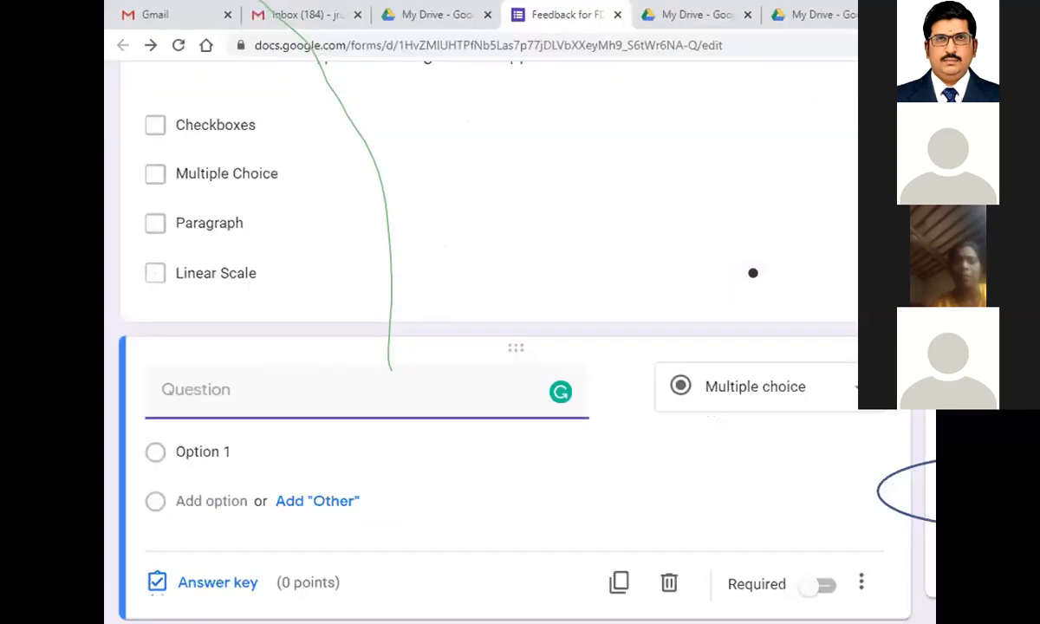
{"action": "key", "text": "Escape"}
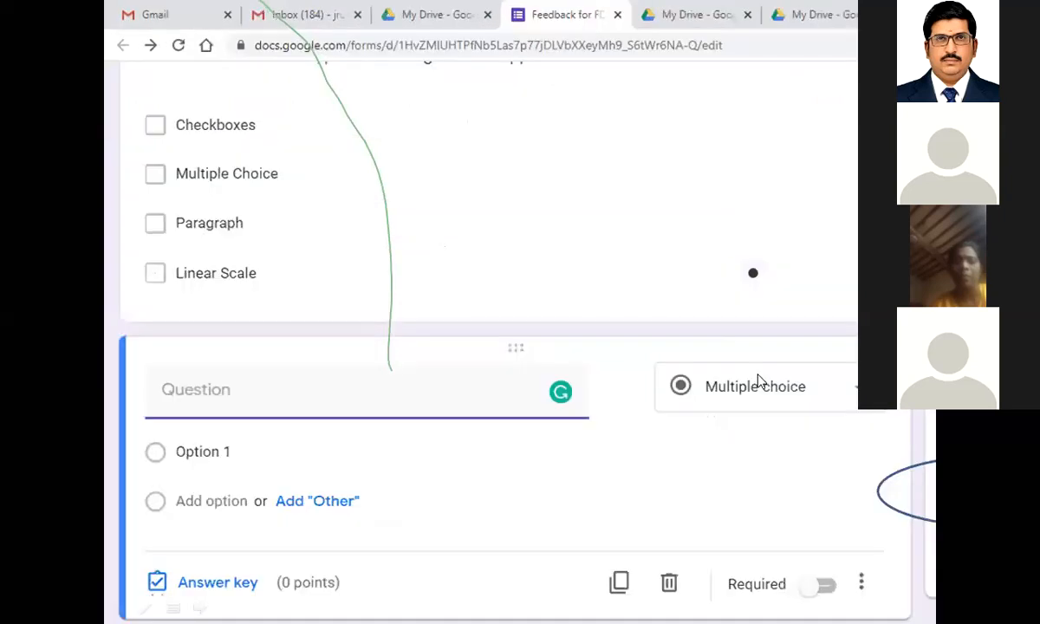
{"action": "left_click", "coordinate": [759, 382]}
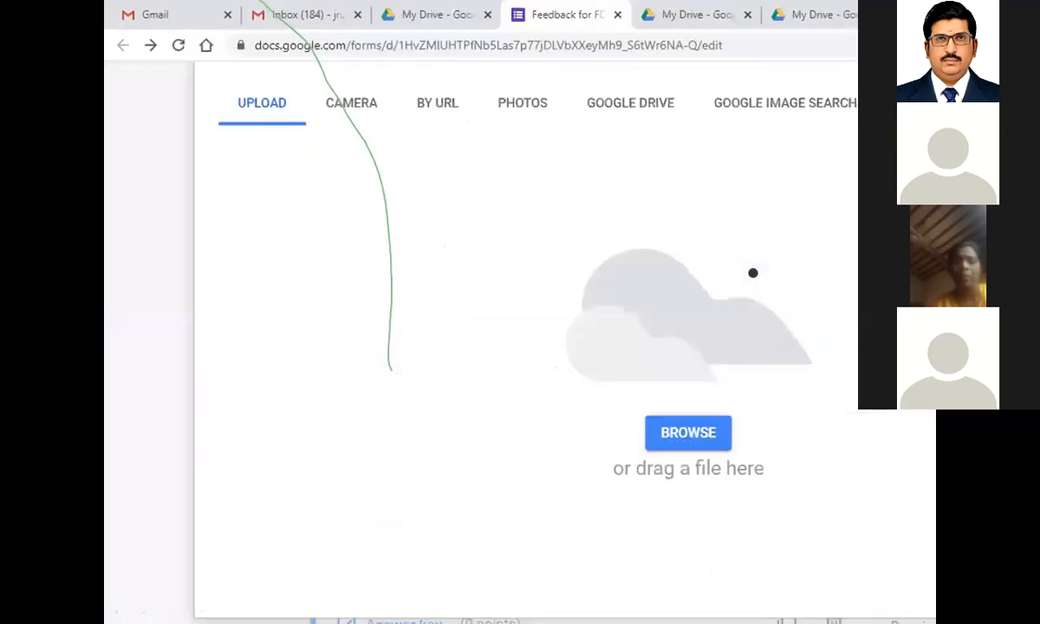
{"action": "key", "text": "Escape"}
{"action": "left_click", "coordinate": [688, 433]}
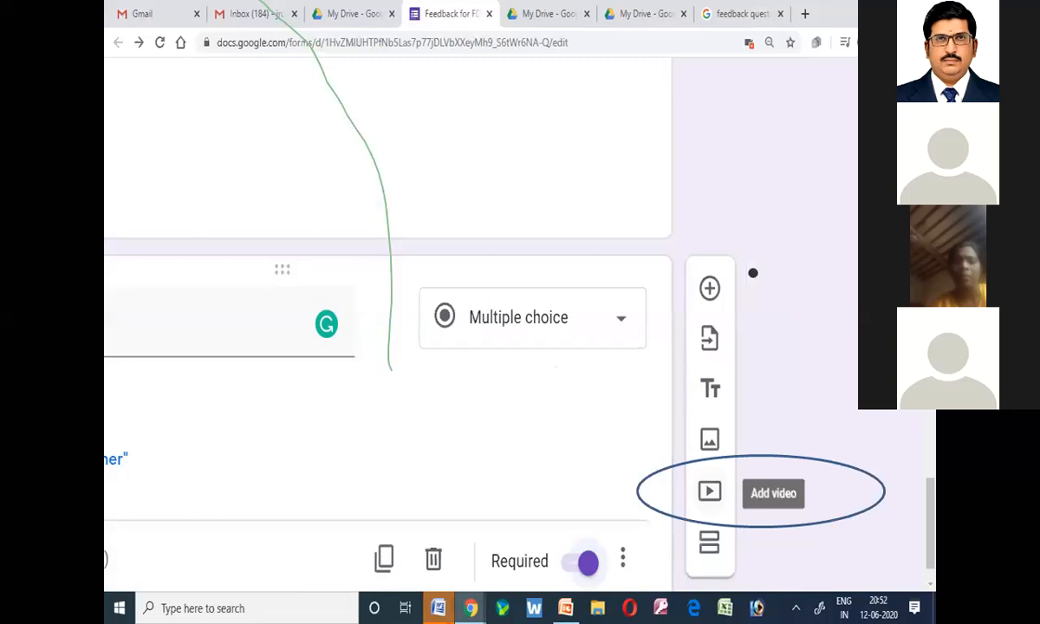
{"action": "left_click", "coordinate": [709, 491]}
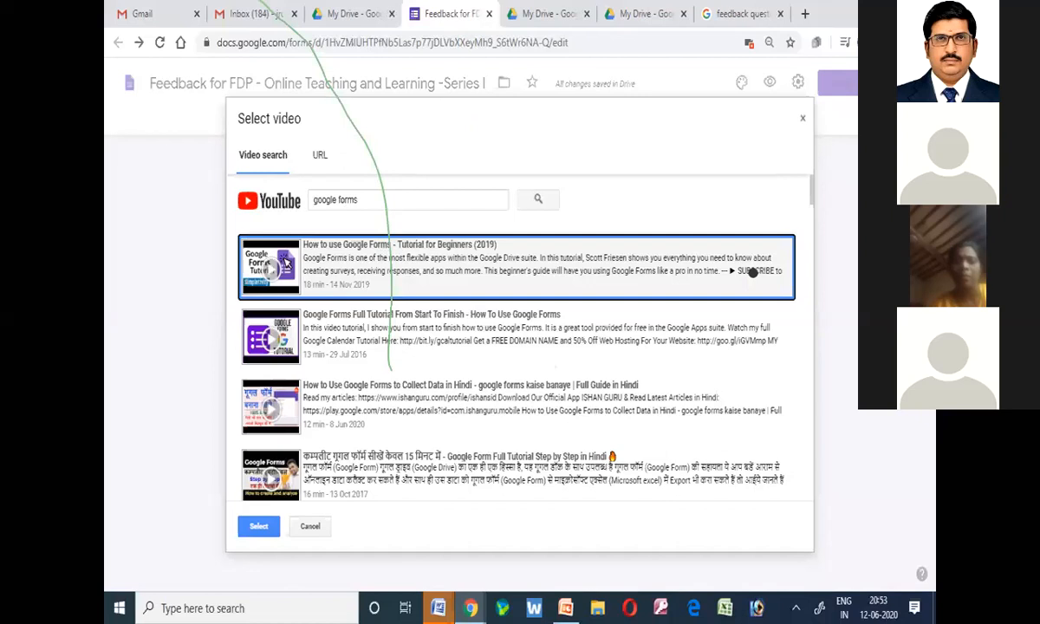
{"action": "double_click", "coordinate": [754, 272]}
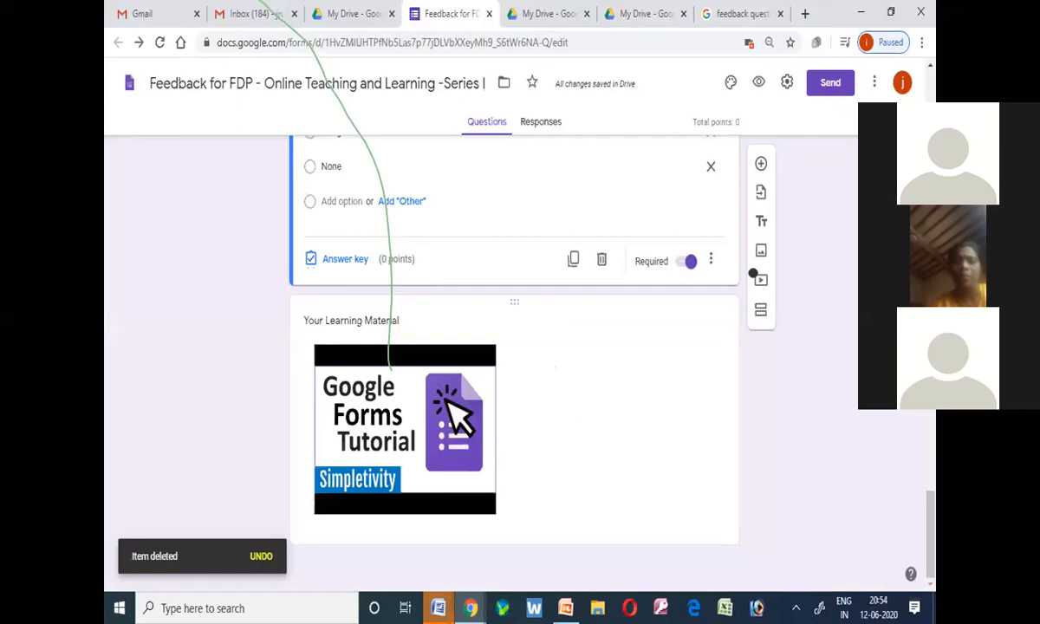
{"action": "key", "text": "Right"}
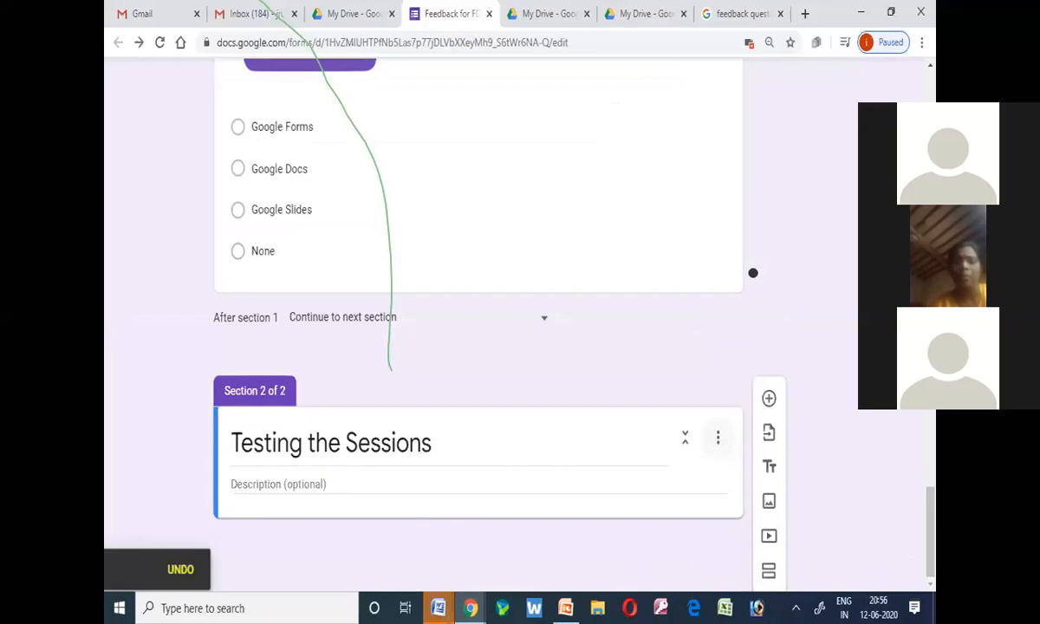
{"action": "key", "text": "Right"}
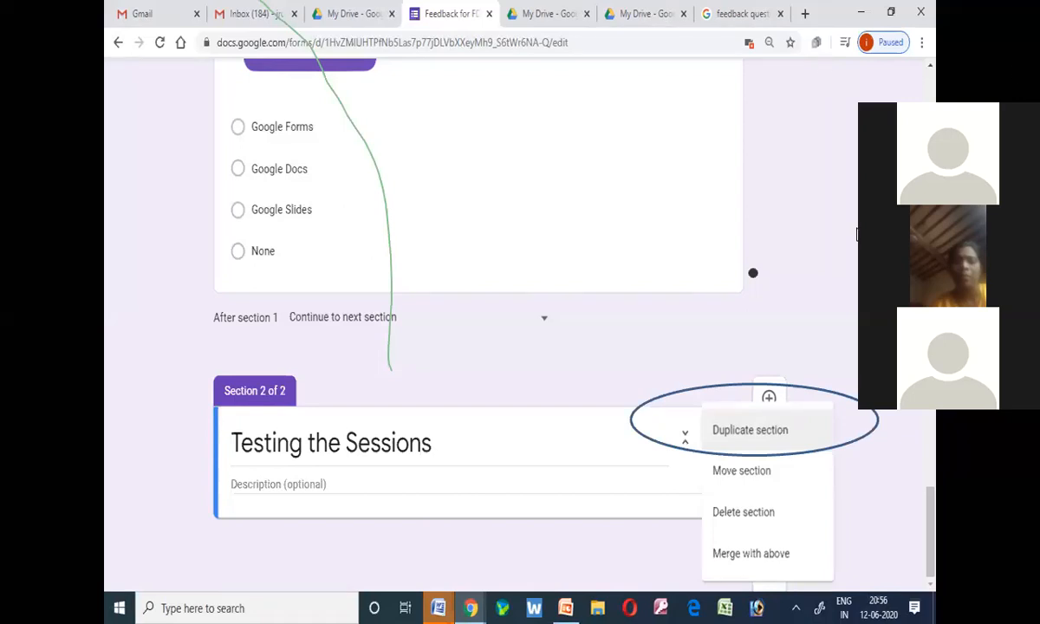
{"action": "left_click", "coordinate": [749, 430]}
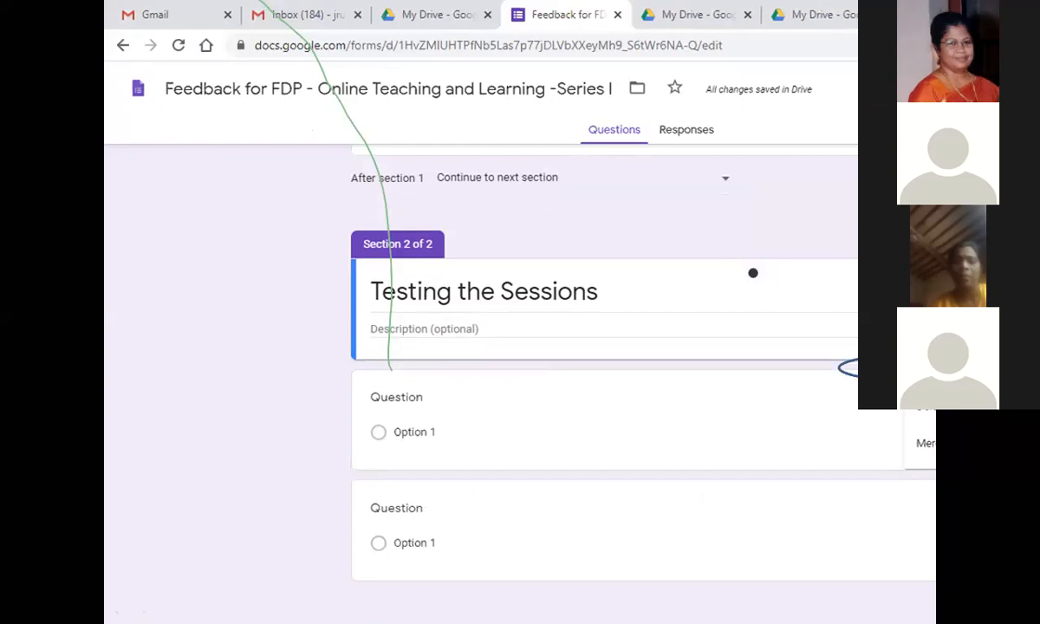
{"action": "left_click", "coordinate": [930, 373]}
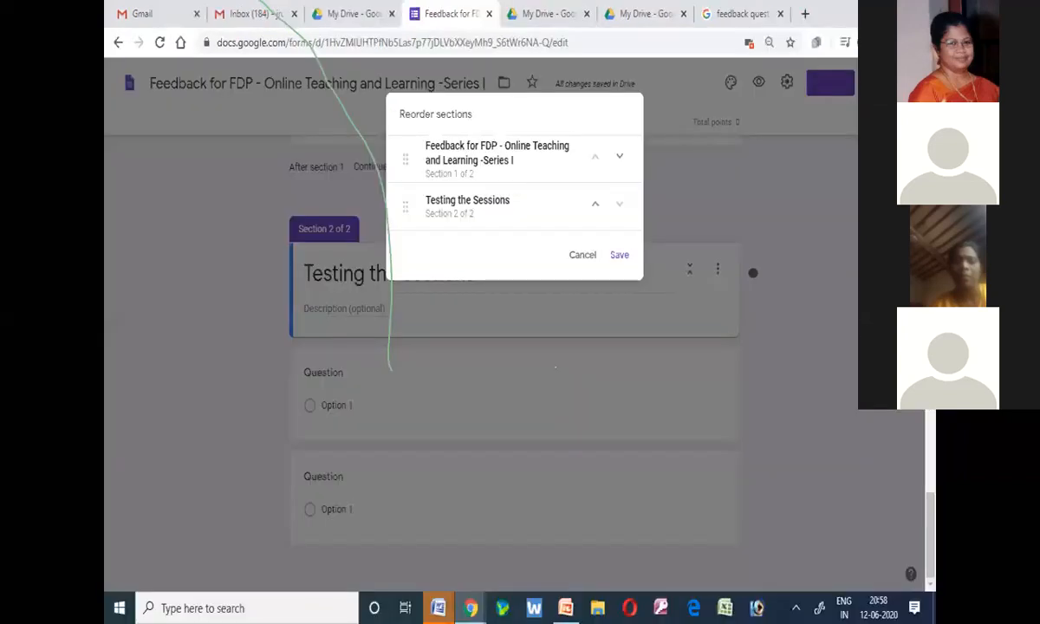
{"action": "key", "text": "Left"}
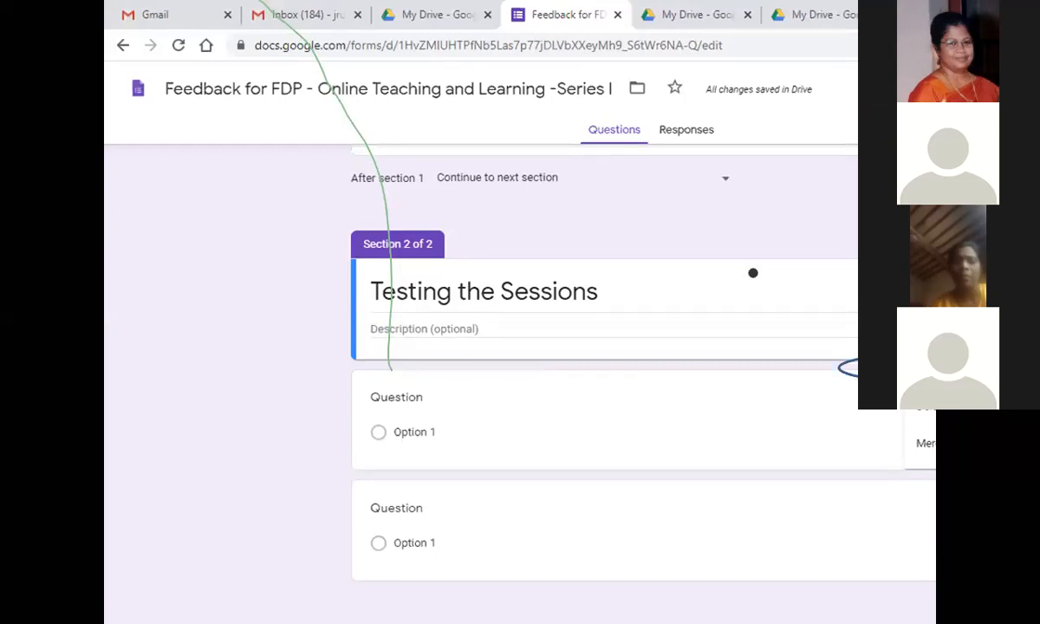
{"action": "left_click", "coordinate": [932, 370]}
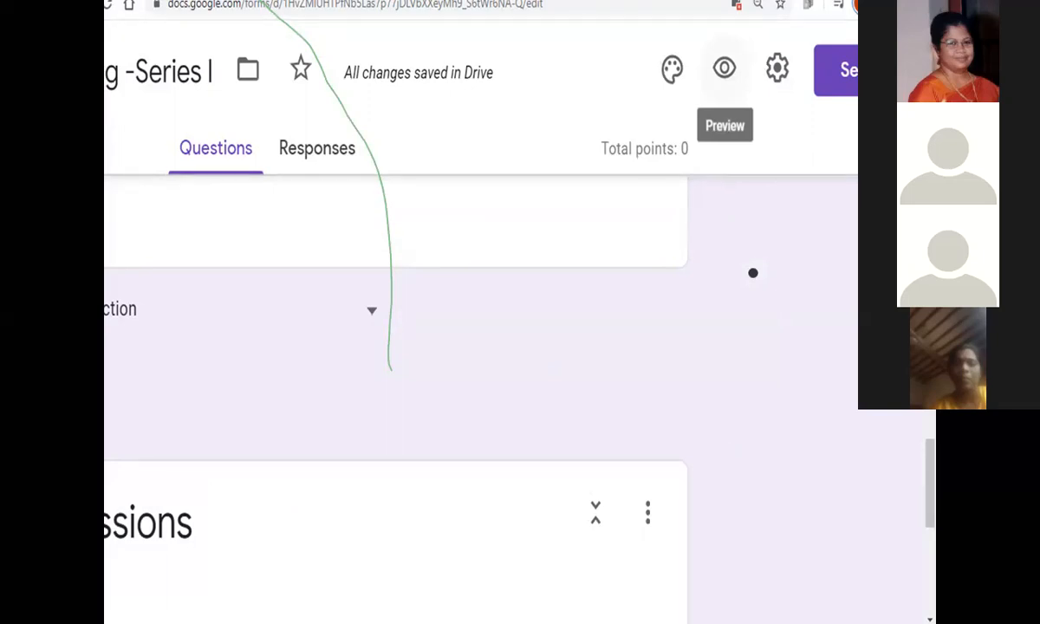
{"action": "left_click", "coordinate": [725, 68]}
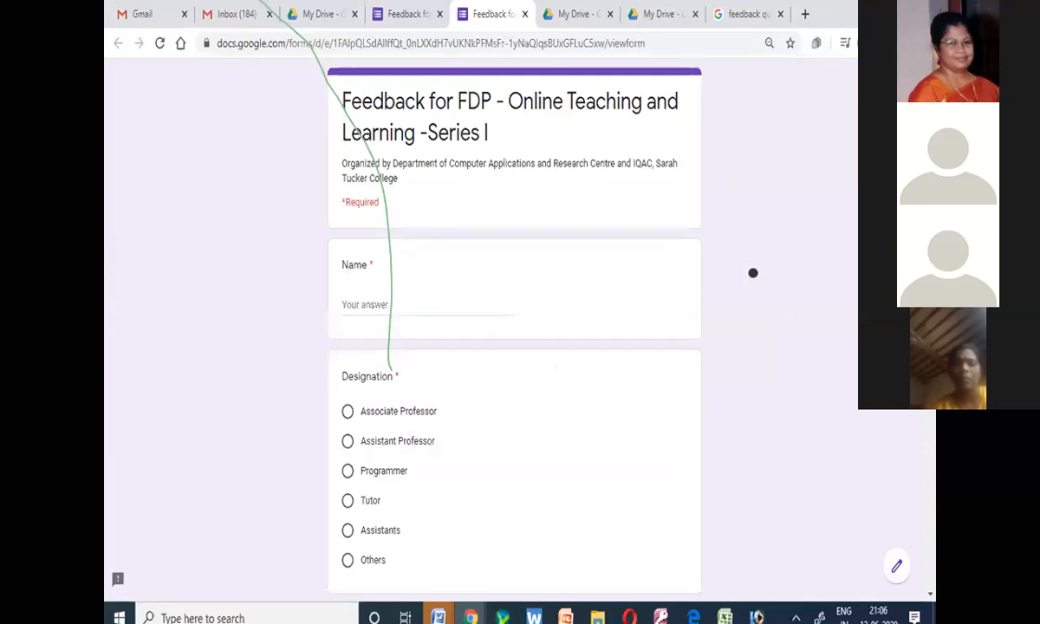
{"action": "scroll", "coordinate": [753, 273], "scroll_direction": "down", "scroll_amount": 10}
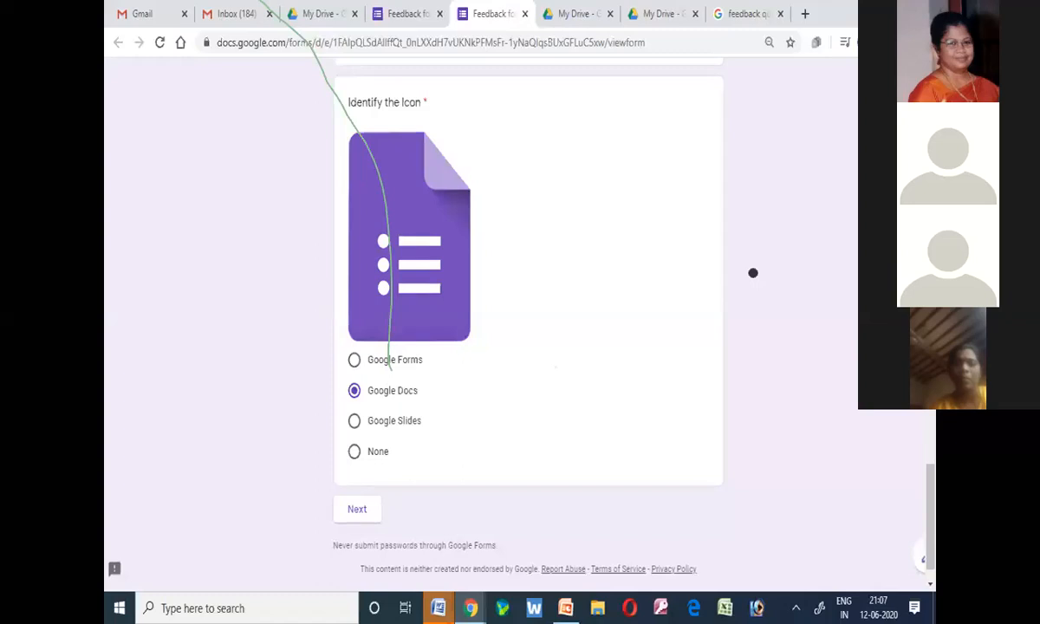
{"action": "left_click", "coordinate": [357, 509]}
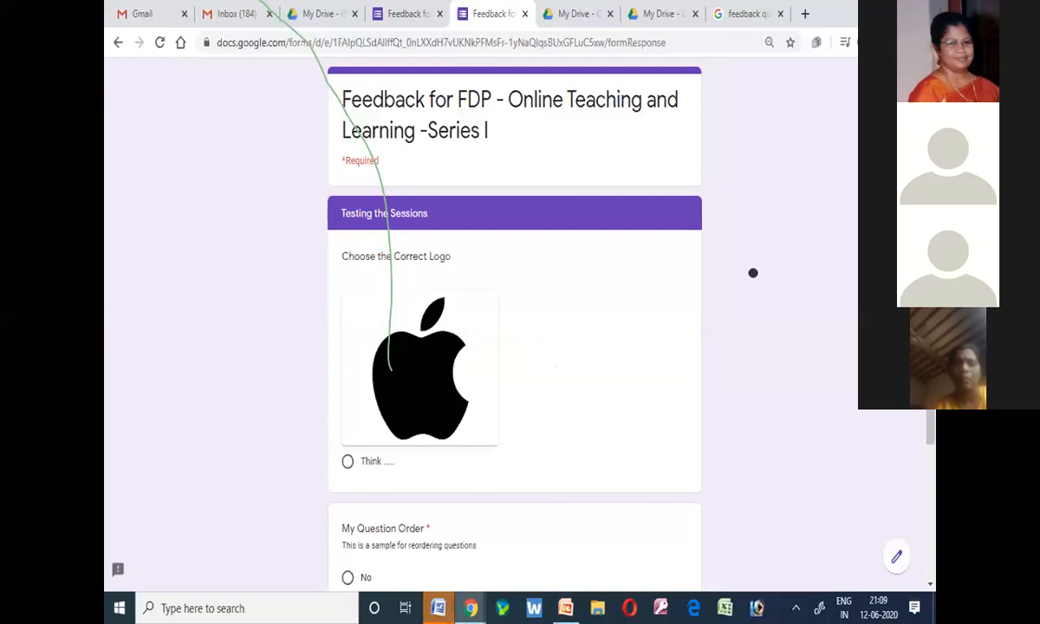
{"action": "scroll", "coordinate": [753, 273], "scroll_direction": "down", "scroll_amount": 3}
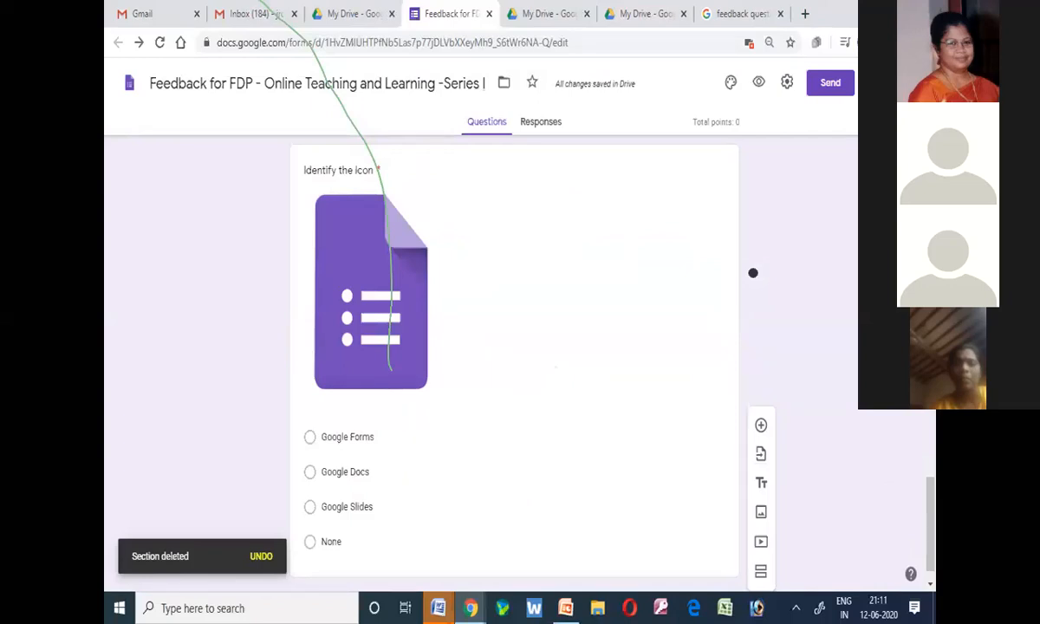
{"action": "left_click", "coordinate": [541, 122]}
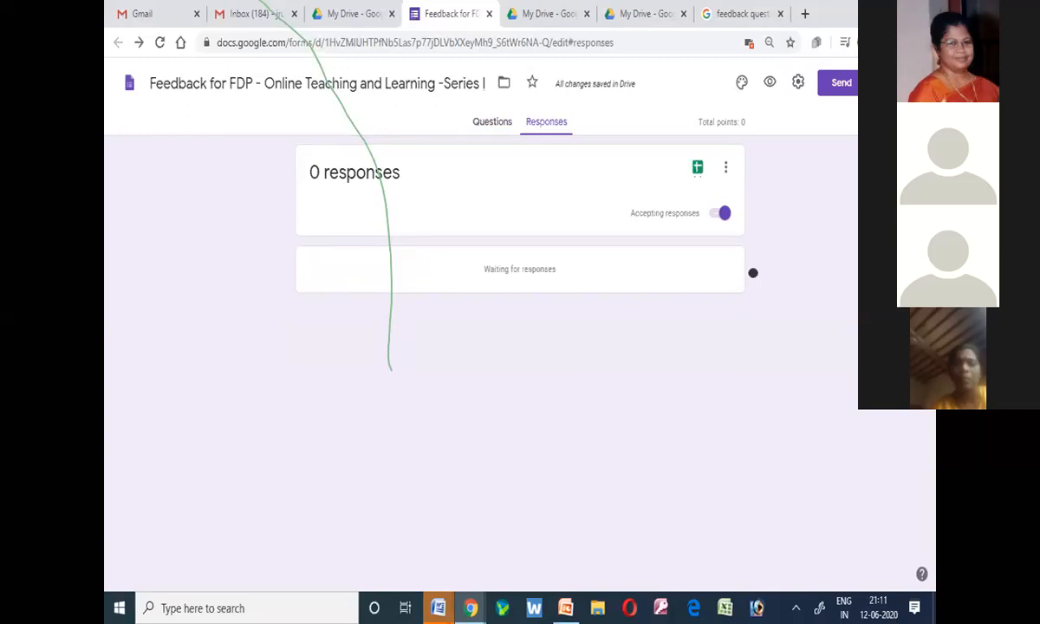
{"action": "left_click", "coordinate": [726, 168]}
{"action": "left_click", "coordinate": [624, 174]}
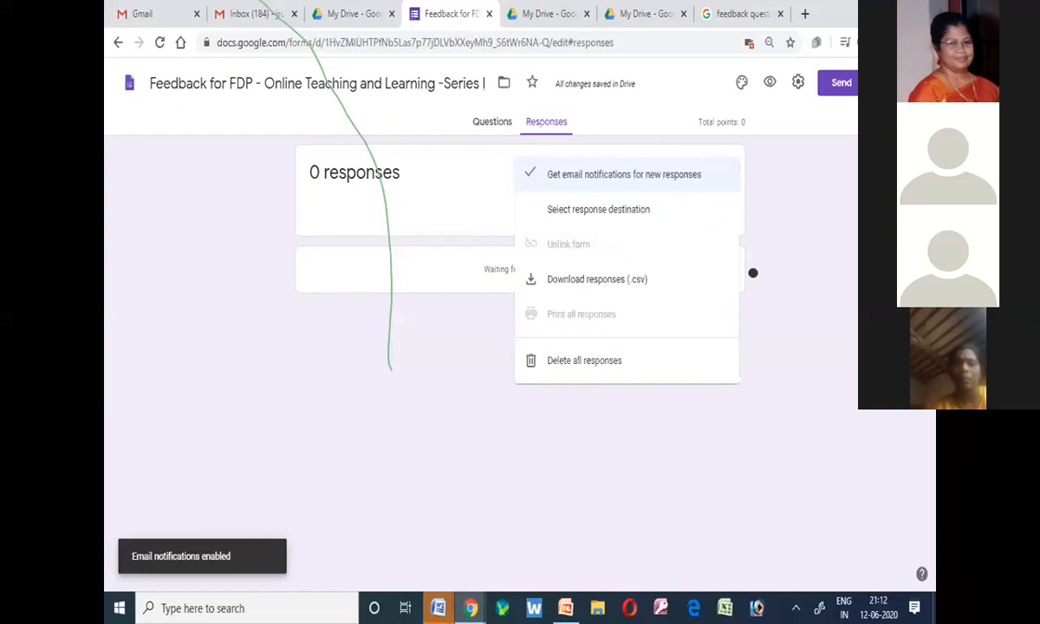
{"action": "left_click", "coordinate": [598, 210]}
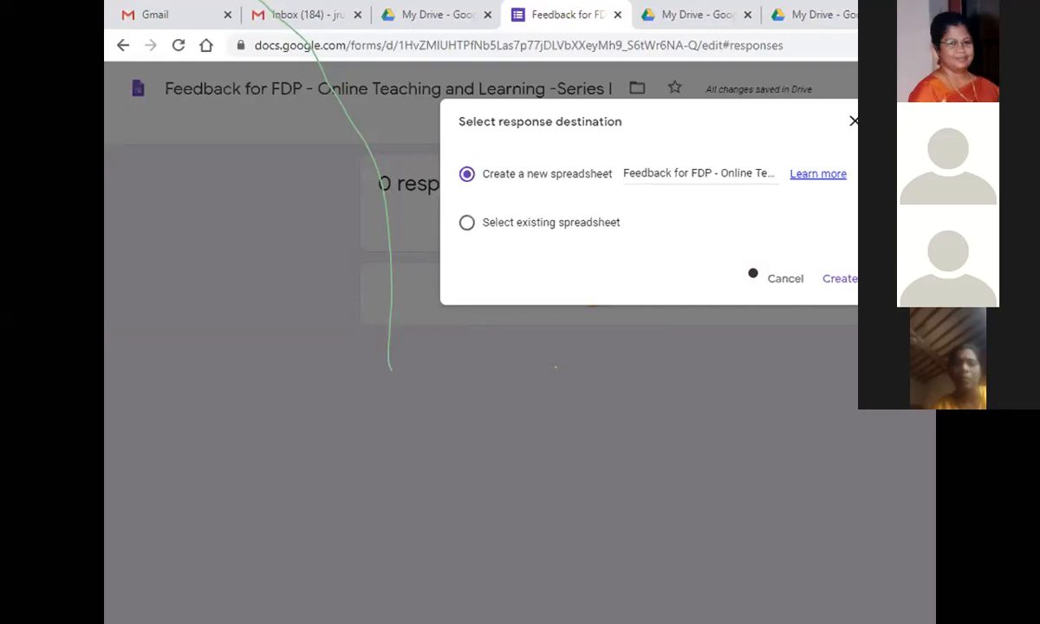
{"action": "left_click", "coordinate": [840, 278]}
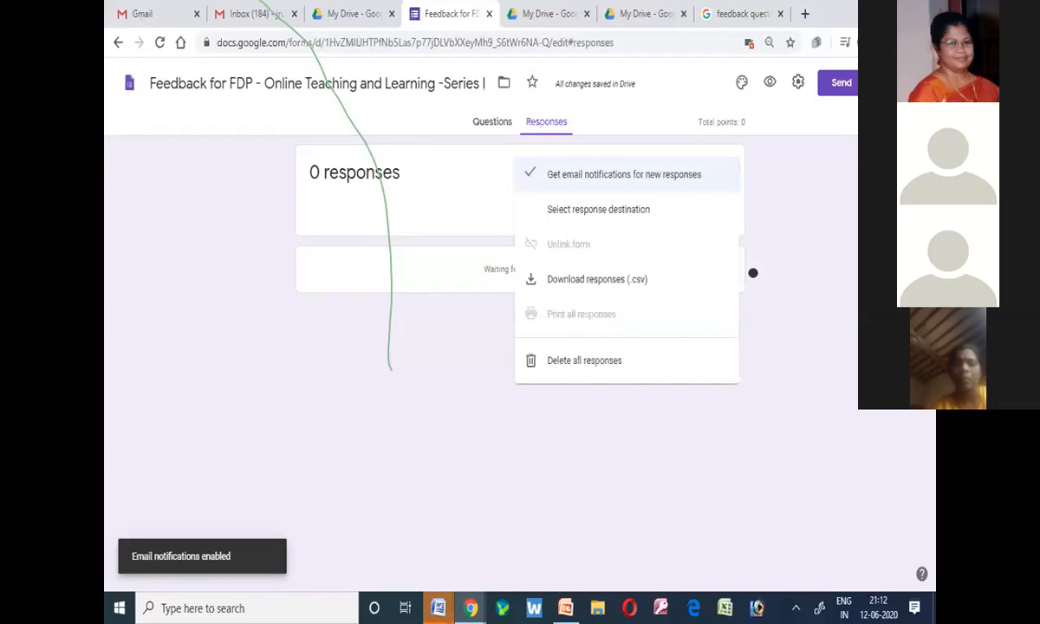
{"action": "left_click", "coordinate": [598, 210]}
{"action": "left_click", "coordinate": [840, 278]}
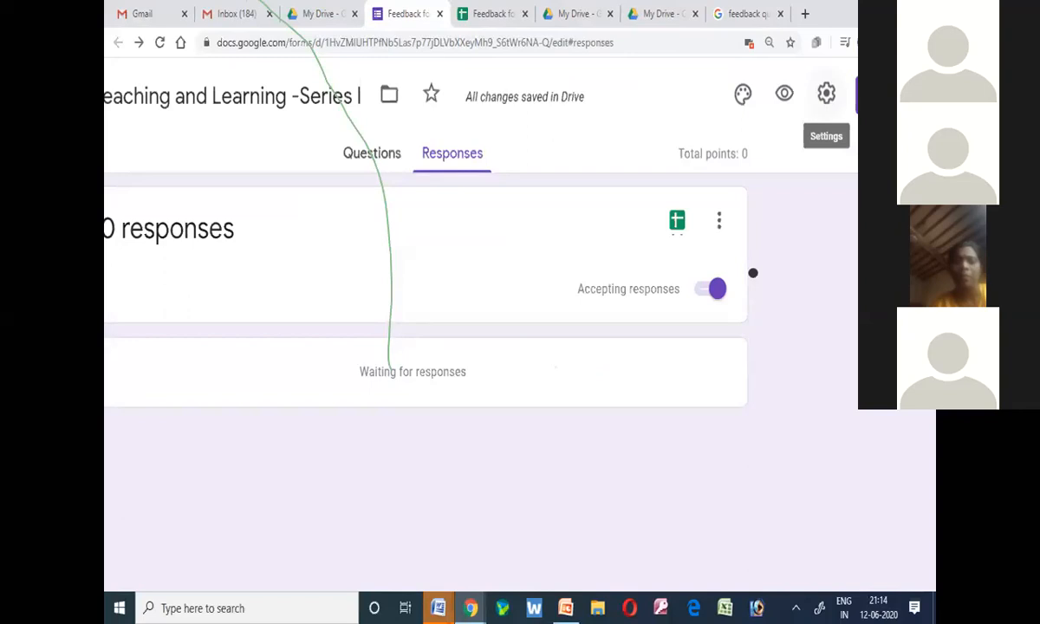
{"action": "left_click", "coordinate": [825, 93]}
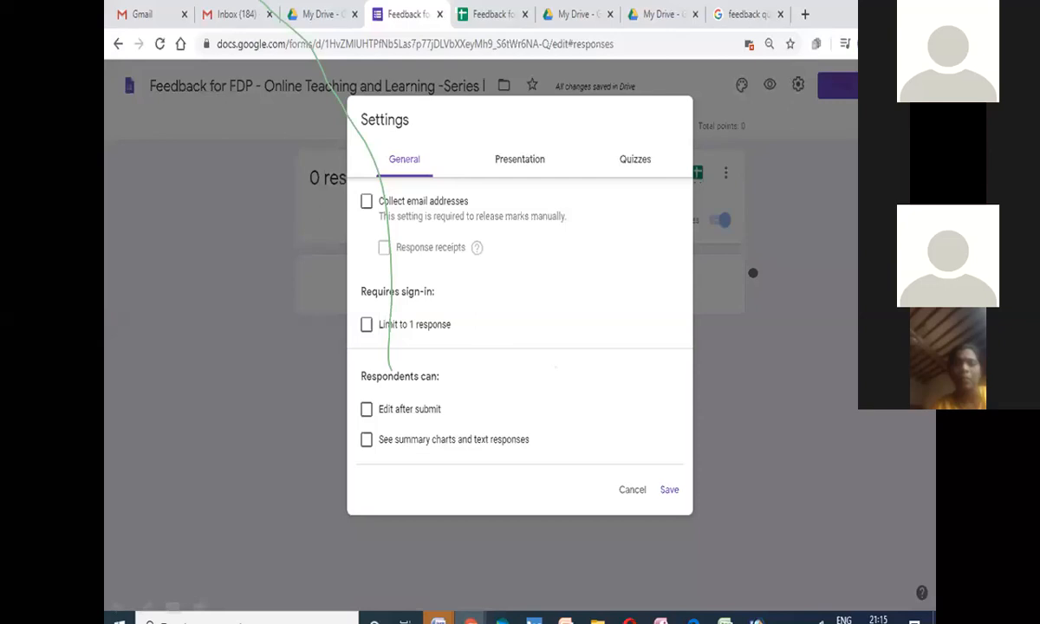
Turn on email collection and the one-response limit, and set the confirmation message to "THank you for the response. Keep Learning"
{"action": "left_click", "coordinate": [366, 201]}
{"action": "left_click", "coordinate": [367, 324]}
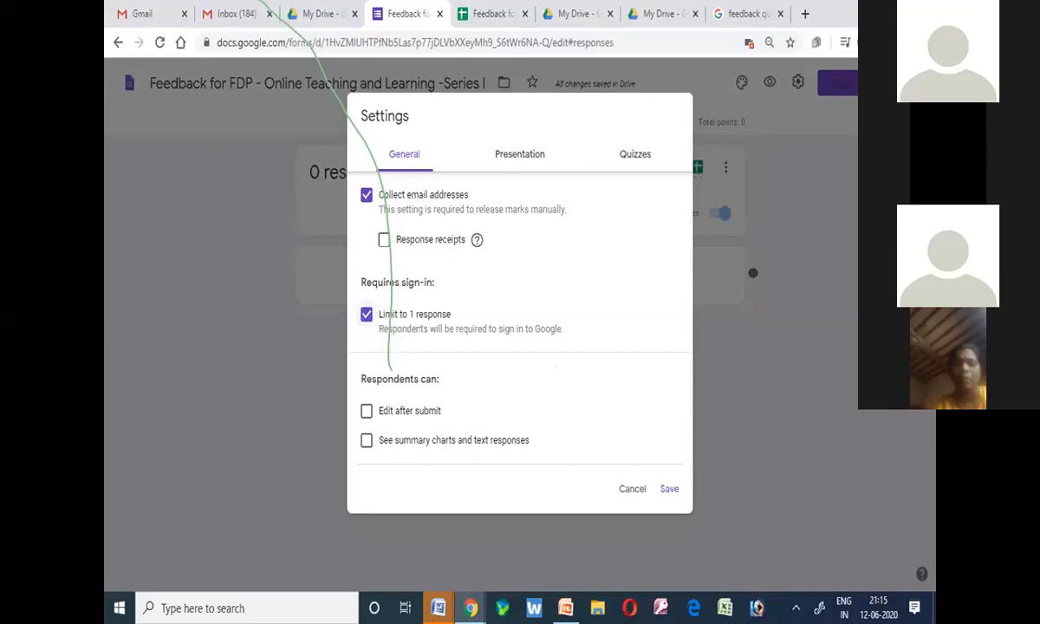
{"action": "left_click", "coordinate": [520, 154]}
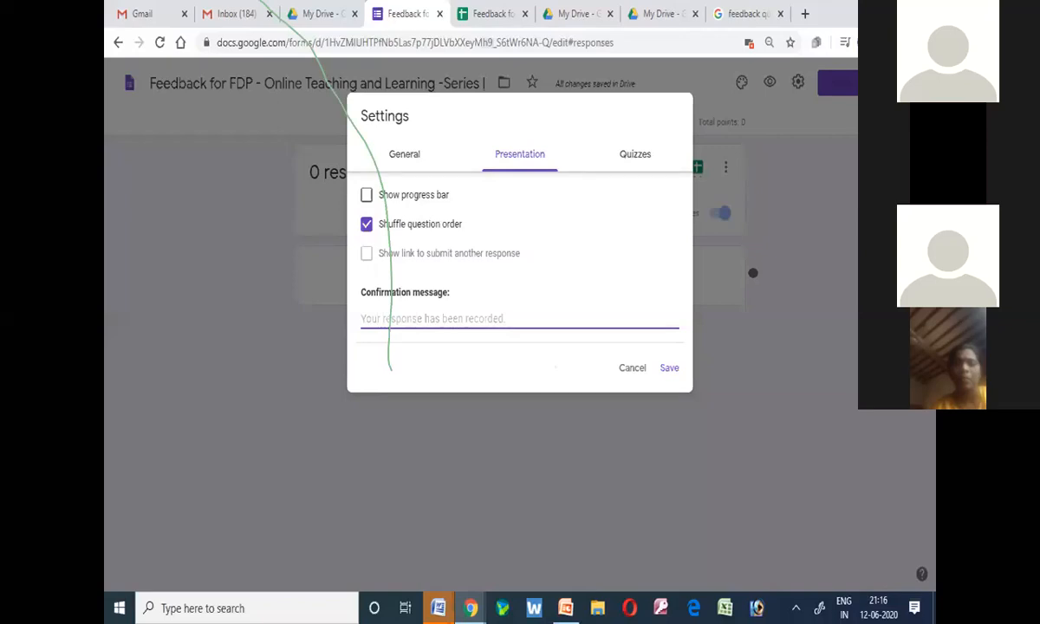
{"action": "type", "text": "THank you for the response. Keep Learning"}
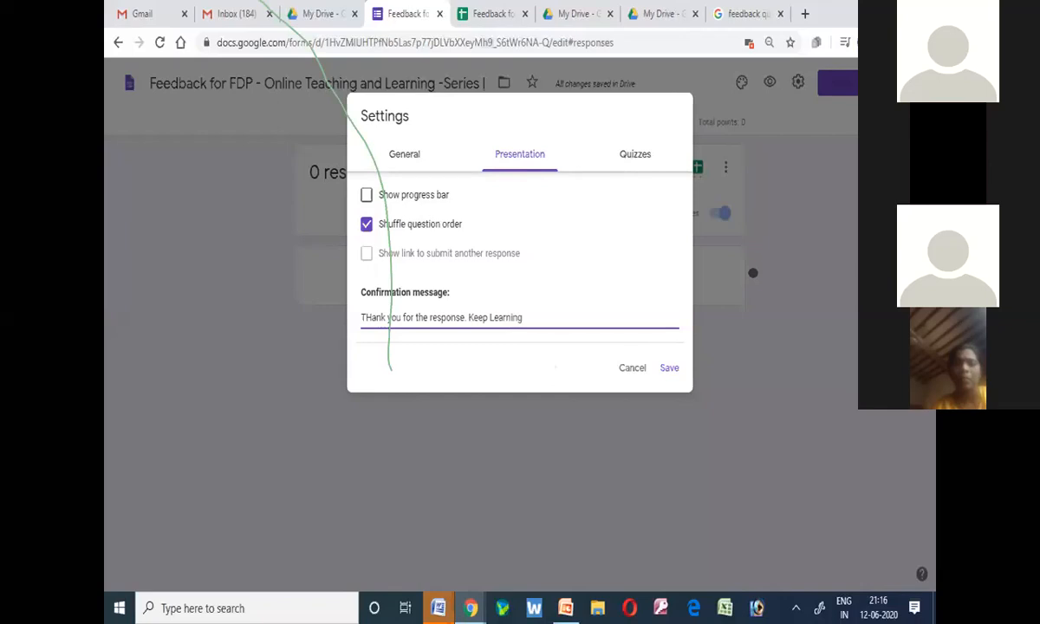
Review the form's quiz settings for mark release and what respondents can see
{"action": "left_click", "coordinate": [635, 154]}
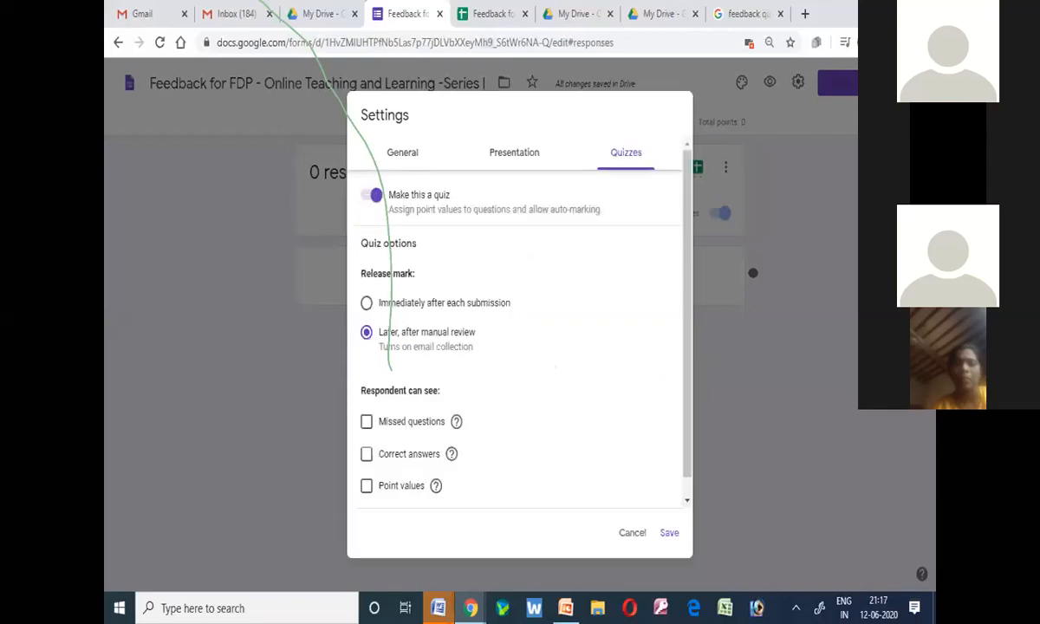
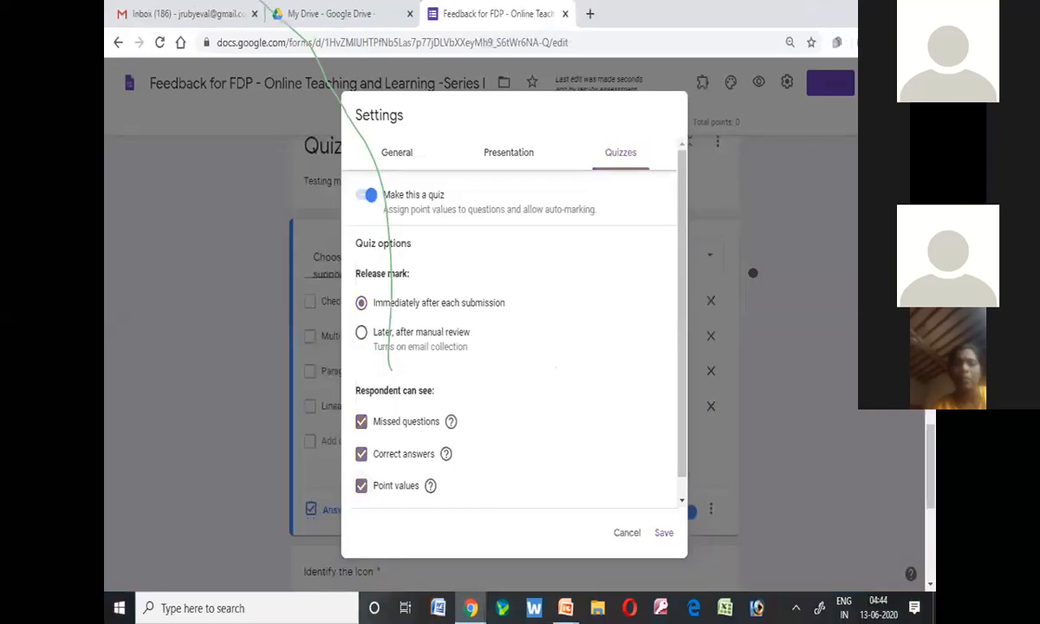
{"action": "key", "text": "Escape"}
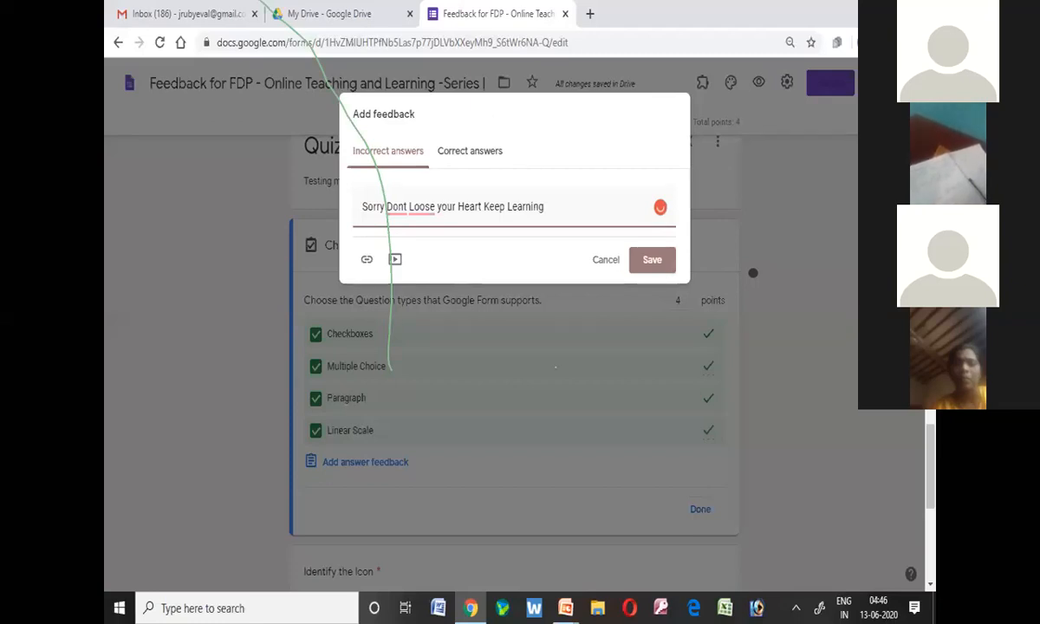
Add "Good Work" as the correct-answer feedback for the question about supported question types and save the feedback
{"action": "left_click", "coordinate": [470, 151]}
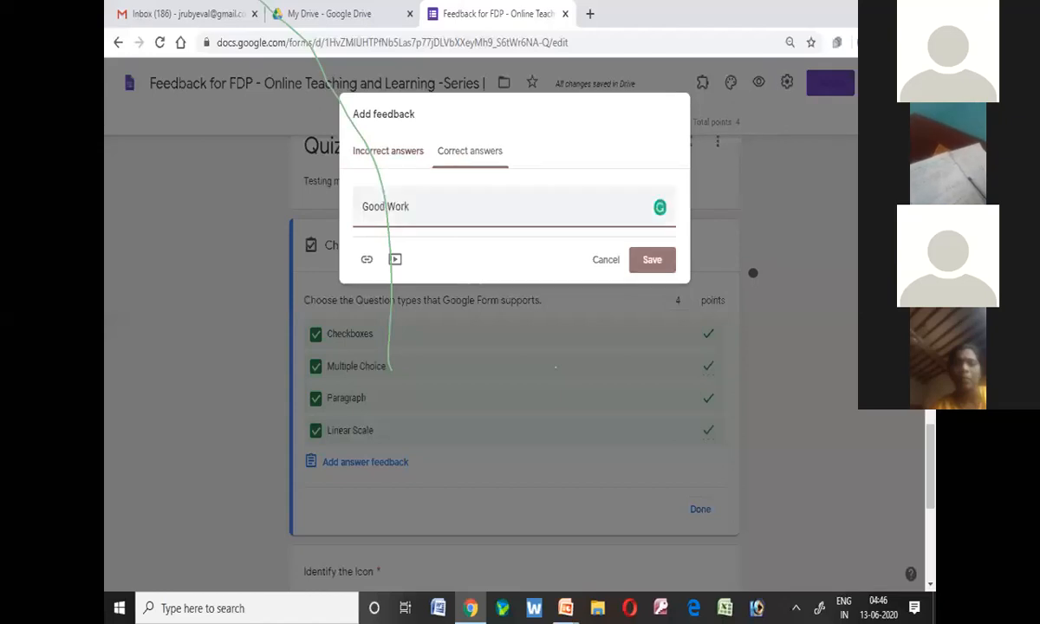
{"action": "left_click", "coordinate": [651, 260]}
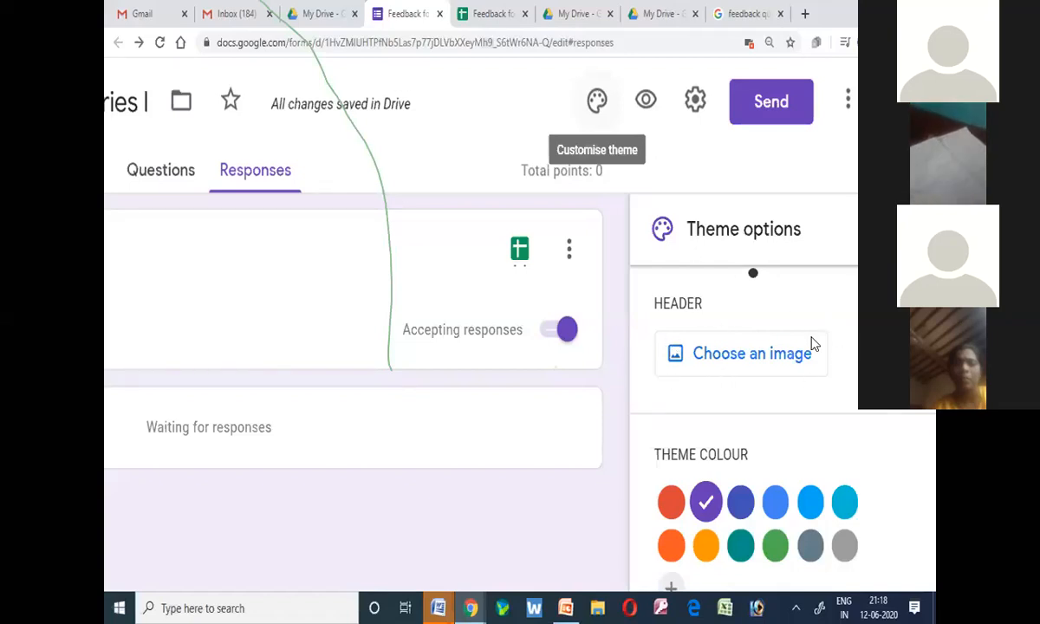
Add an image as the form's header in the theme options
{"action": "left_click", "coordinate": [809, 371]}
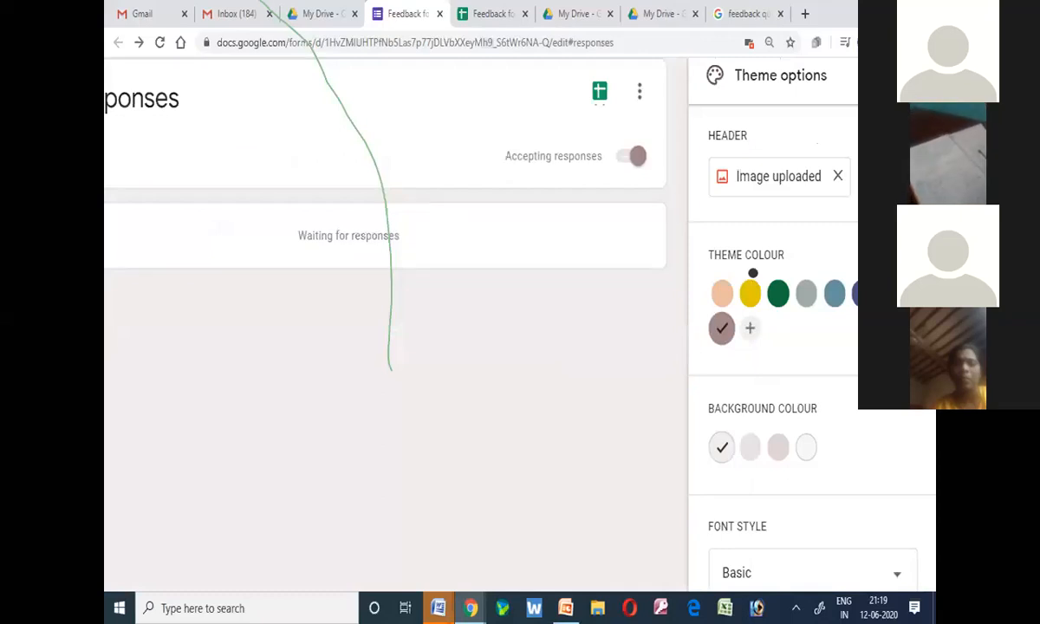
Compare sending the form by email and by link, and produce a shortened URL for the link
{"action": "scroll", "coordinate": [520, 325], "scroll_direction": "up", "scroll_amount": 3}
{"action": "left_click", "coordinate": [836, 89]}
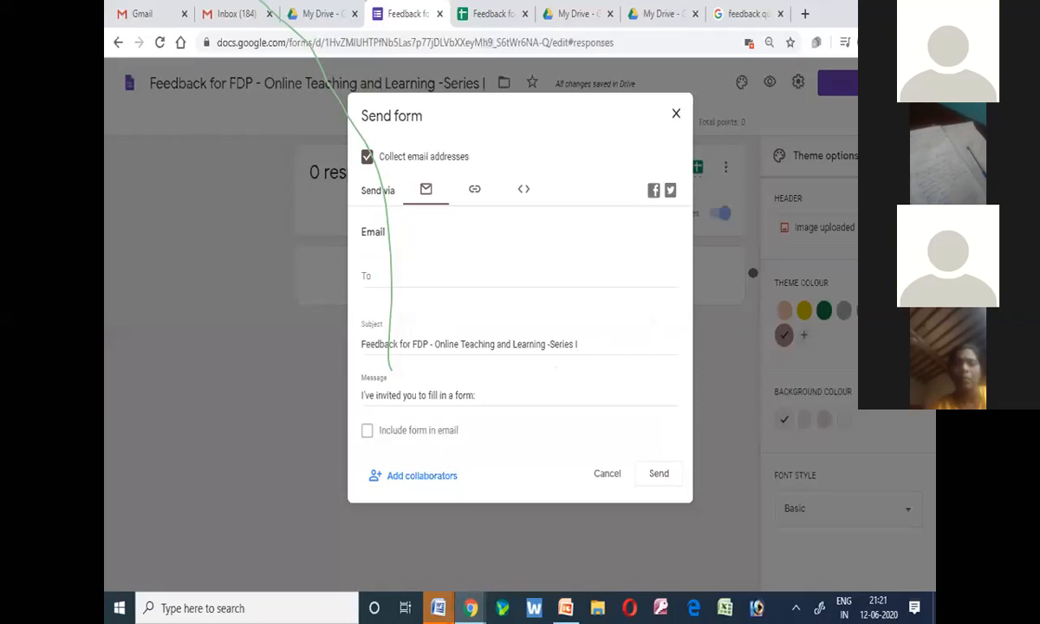
{"action": "left_click", "coordinate": [475, 189]}
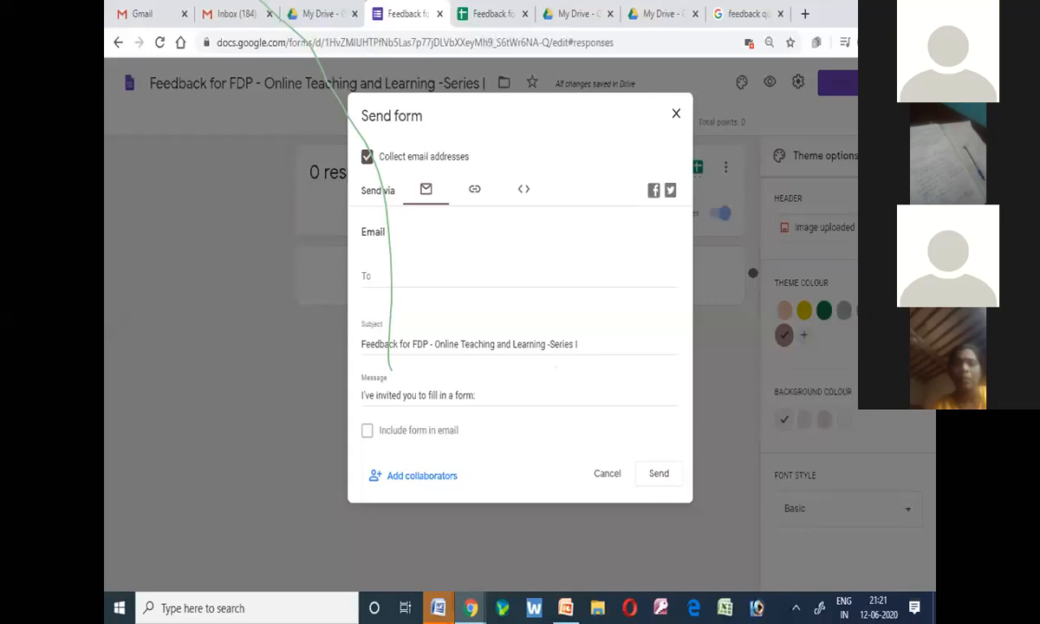
{"action": "left_click", "coordinate": [475, 189]}
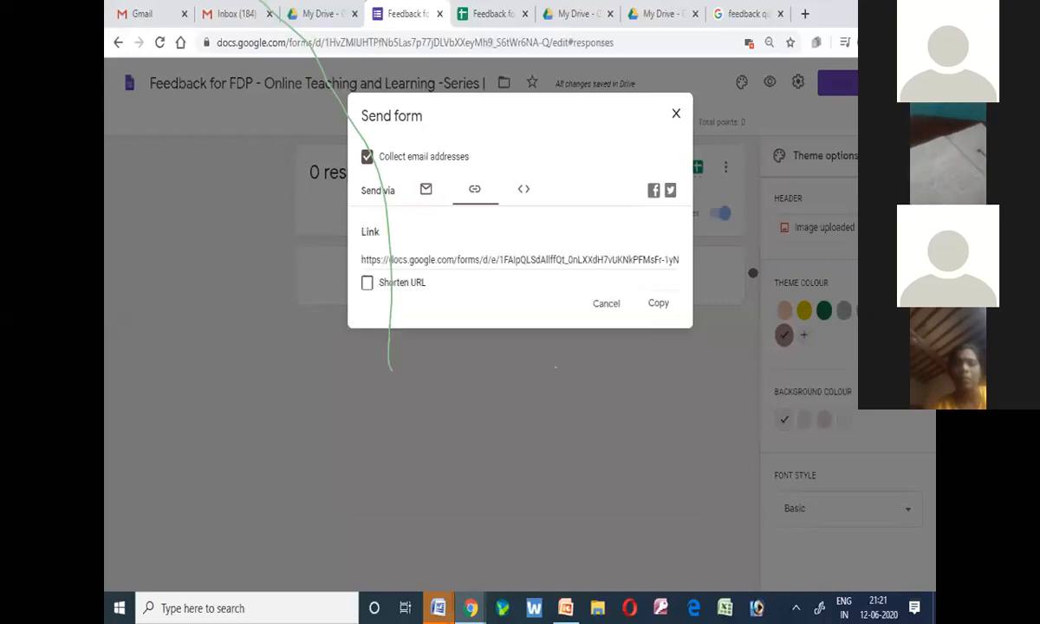
{"action": "left_click", "coordinate": [426, 189]}
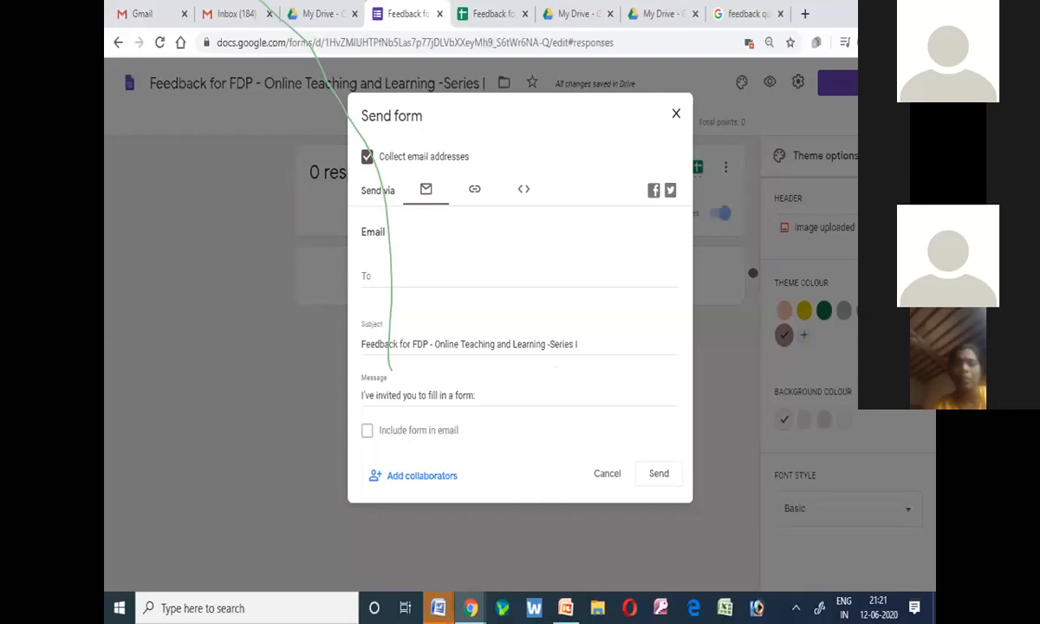
{"action": "left_click", "coordinate": [475, 189]}
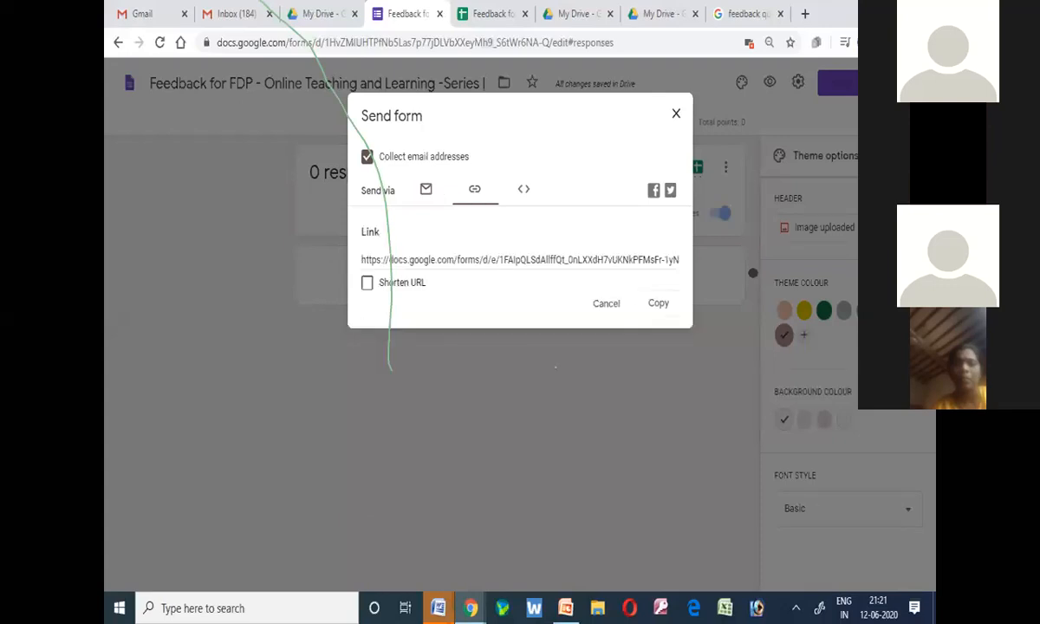
{"action": "left_click", "coordinate": [426, 189]}
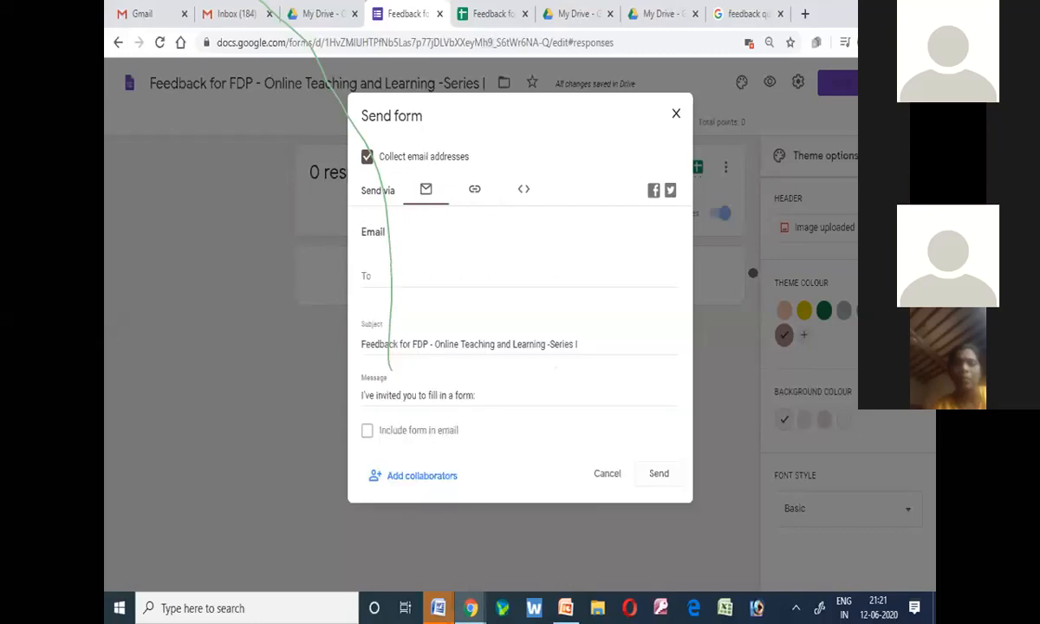
{"action": "left_click", "coordinate": [475, 189]}
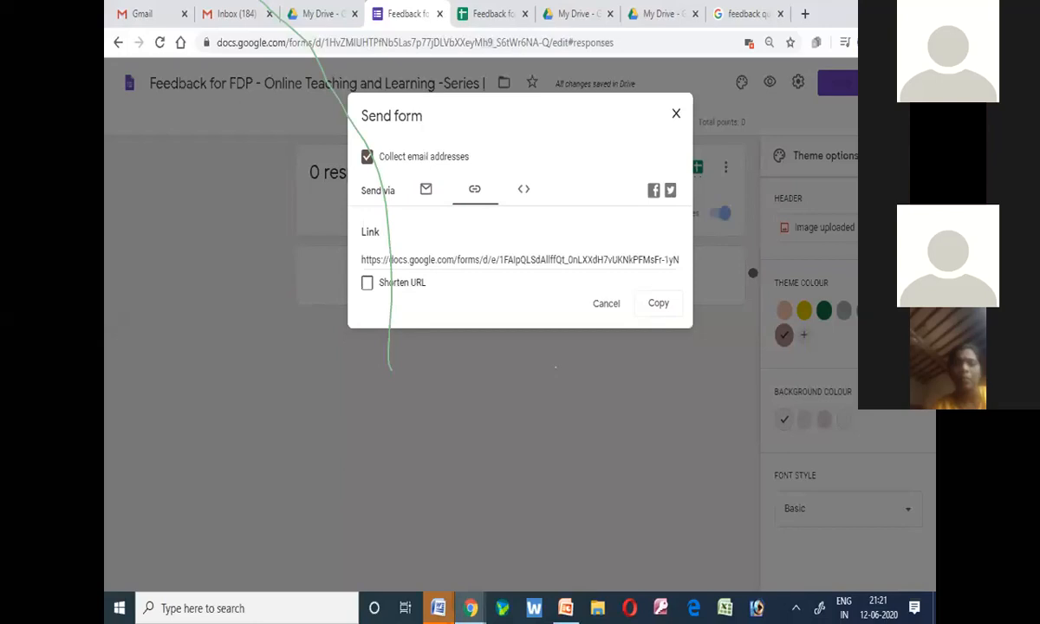
{"action": "left_click", "coordinate": [368, 282]}
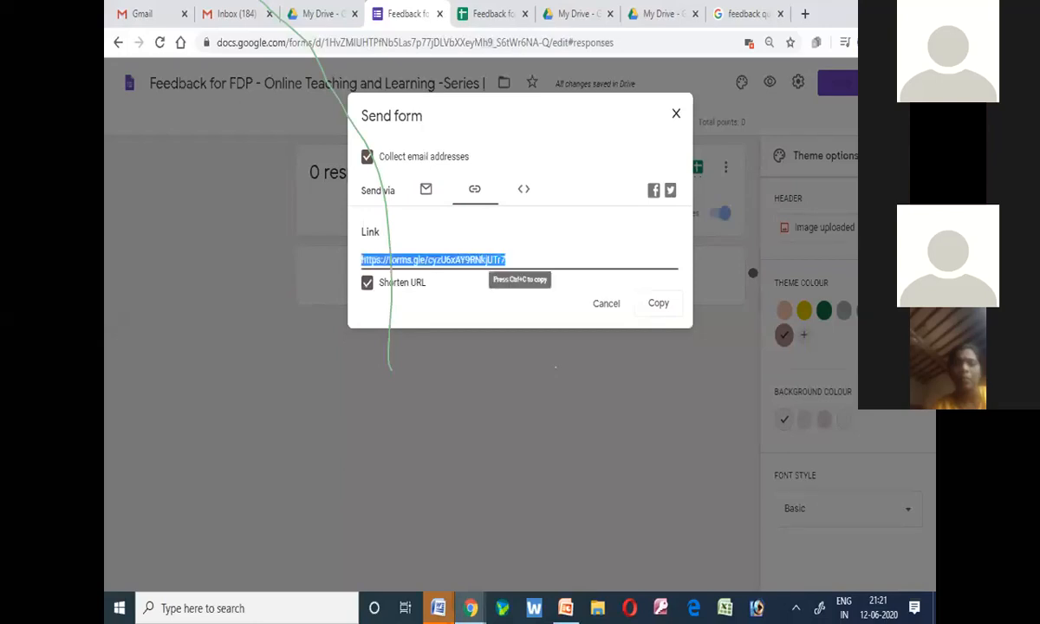